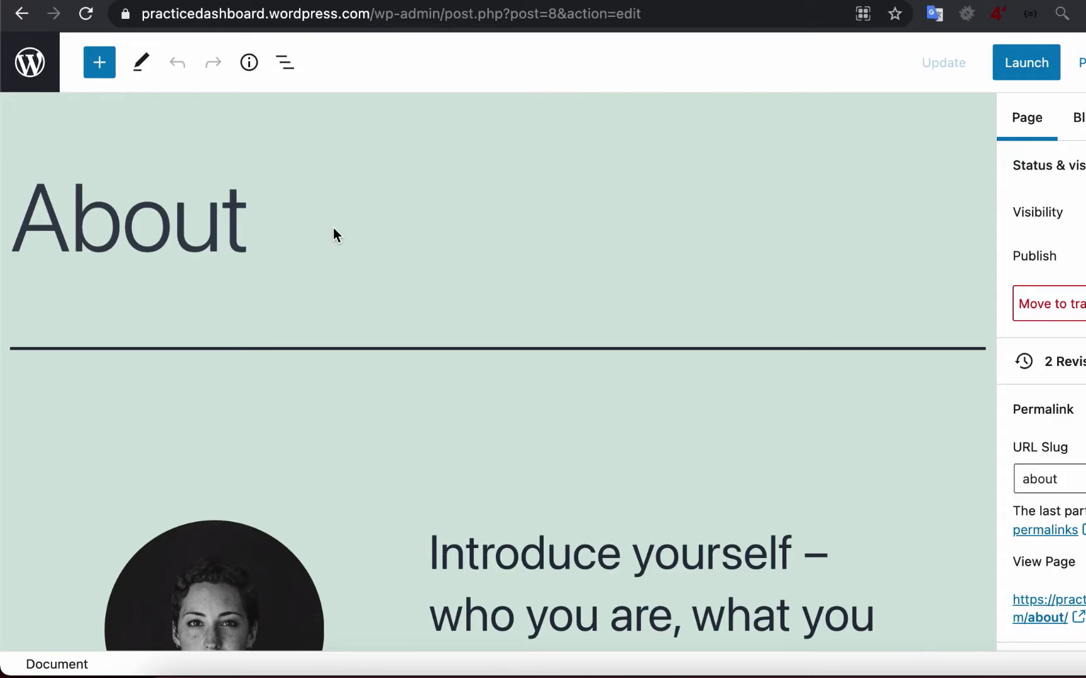
Look over the existing page's circular portrait image and its 'Introduce yourself' heading.
scroll(334, 235, "down", 3)
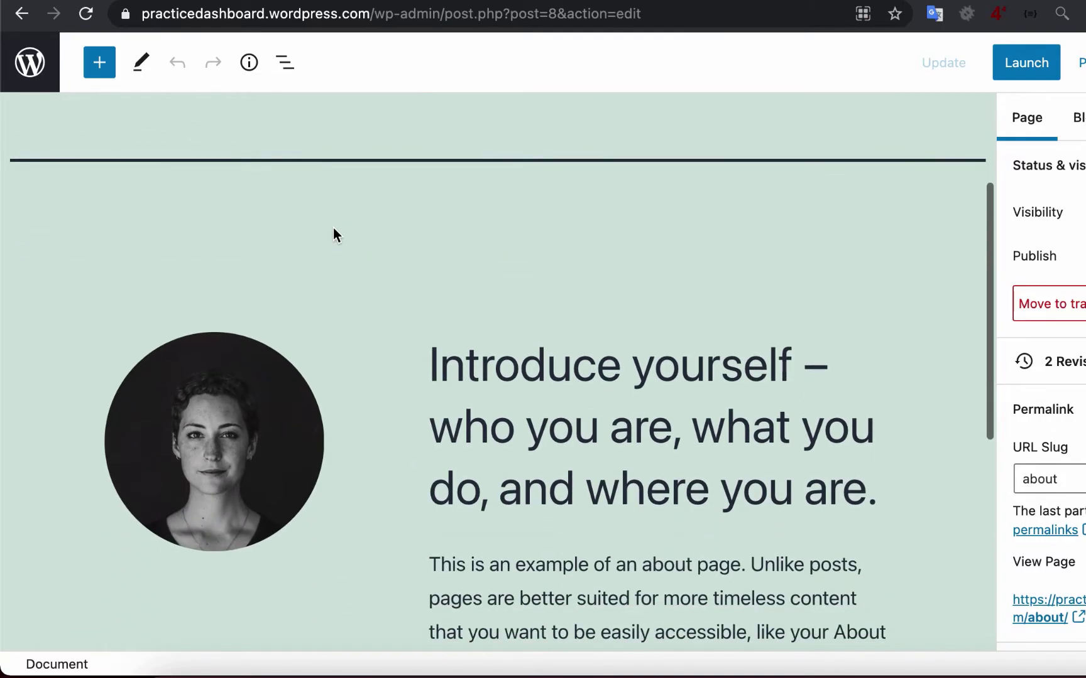
left_click(231, 444)
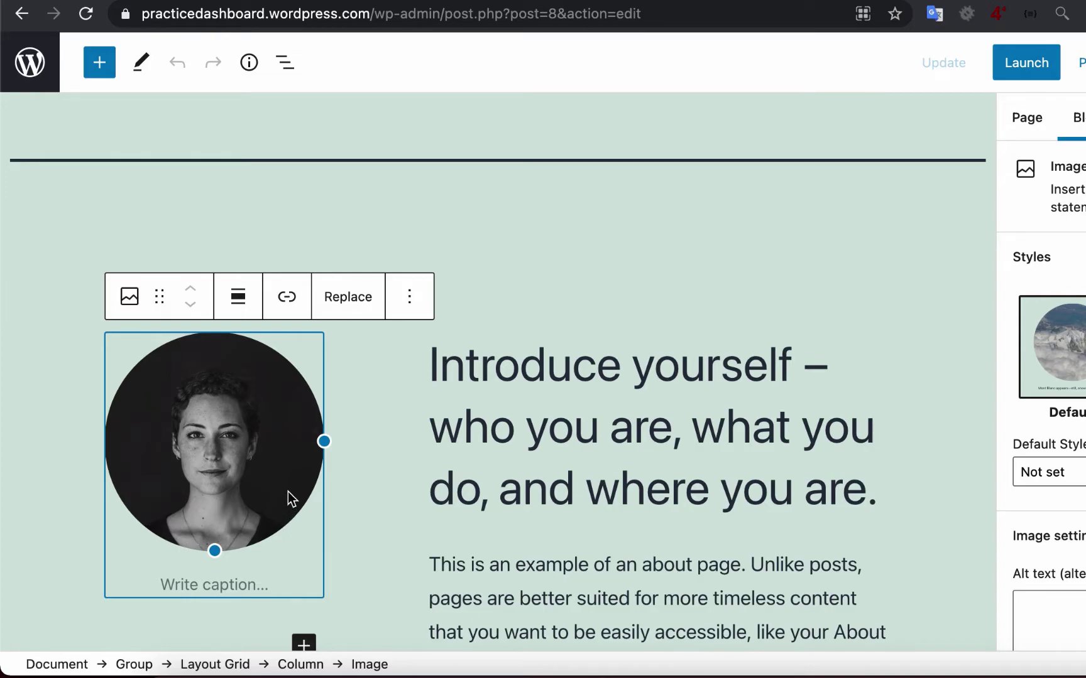
left_click(607, 366)
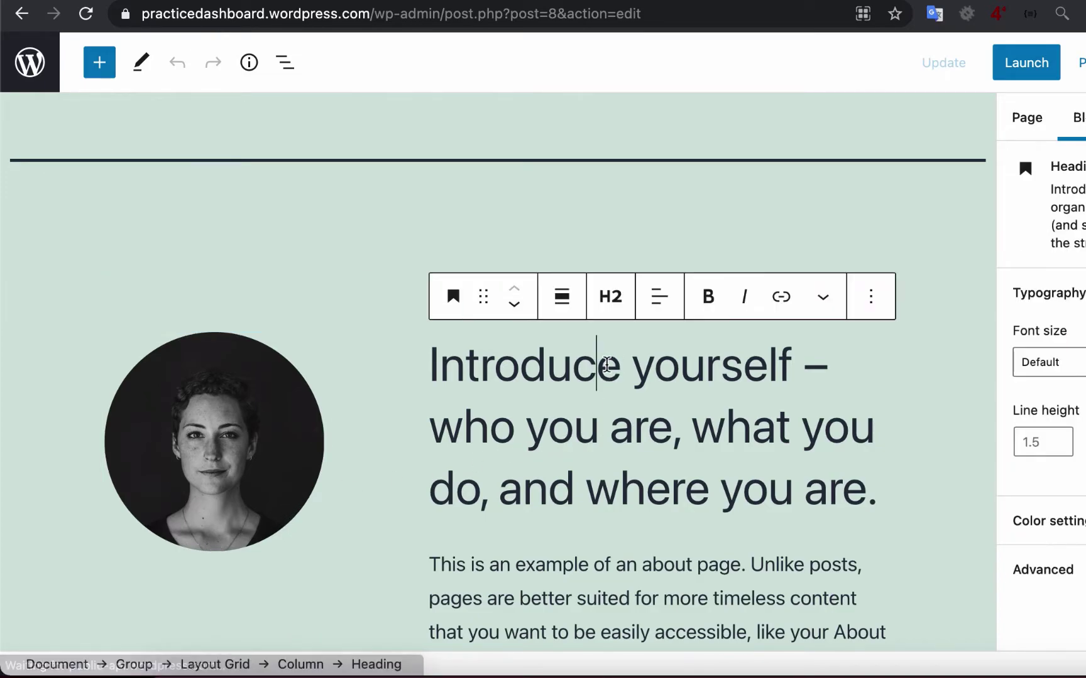
scroll(607, 404, "down", 3)
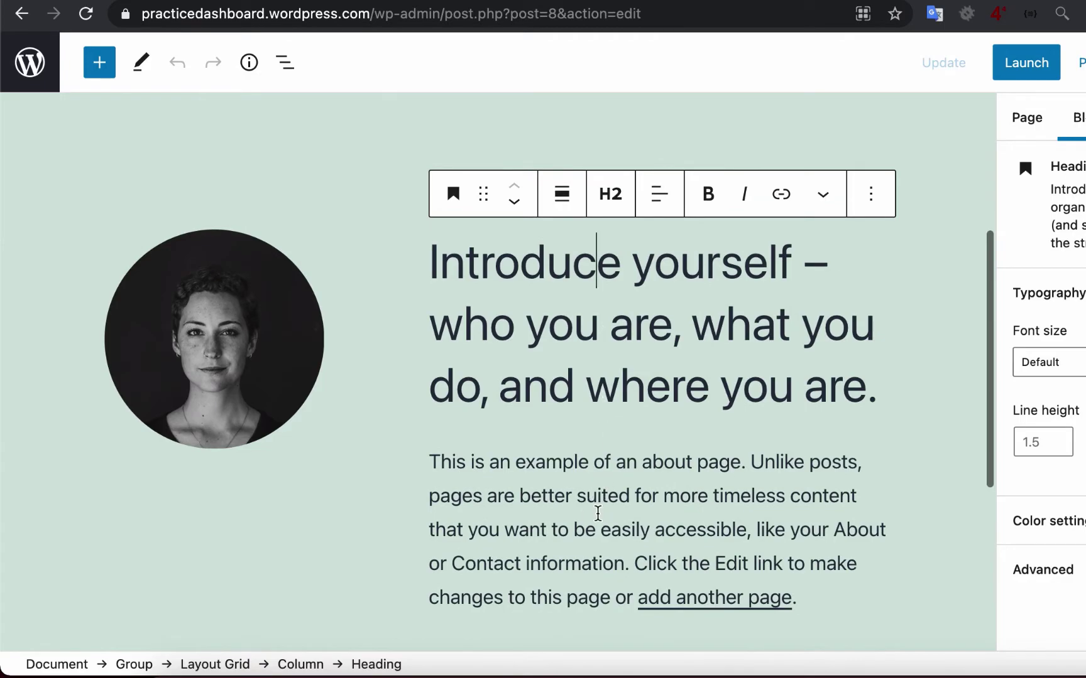
From the dashboard, create a new page titled 'About us' and place the cursor in its body.
left_click(597, 513)
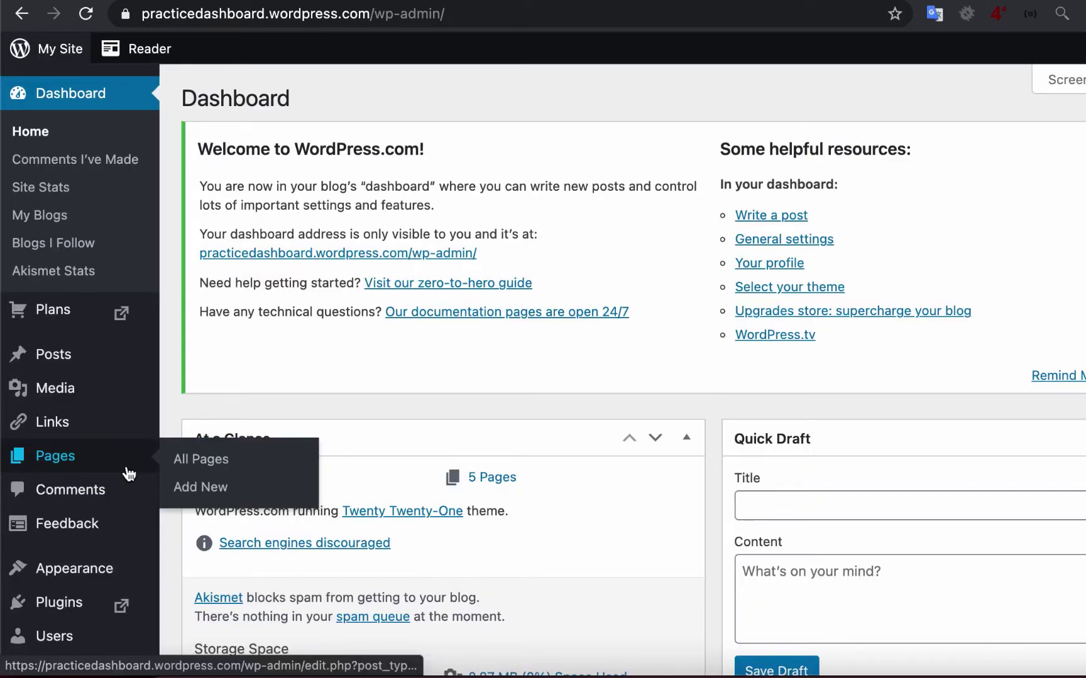
left_click(218, 491)
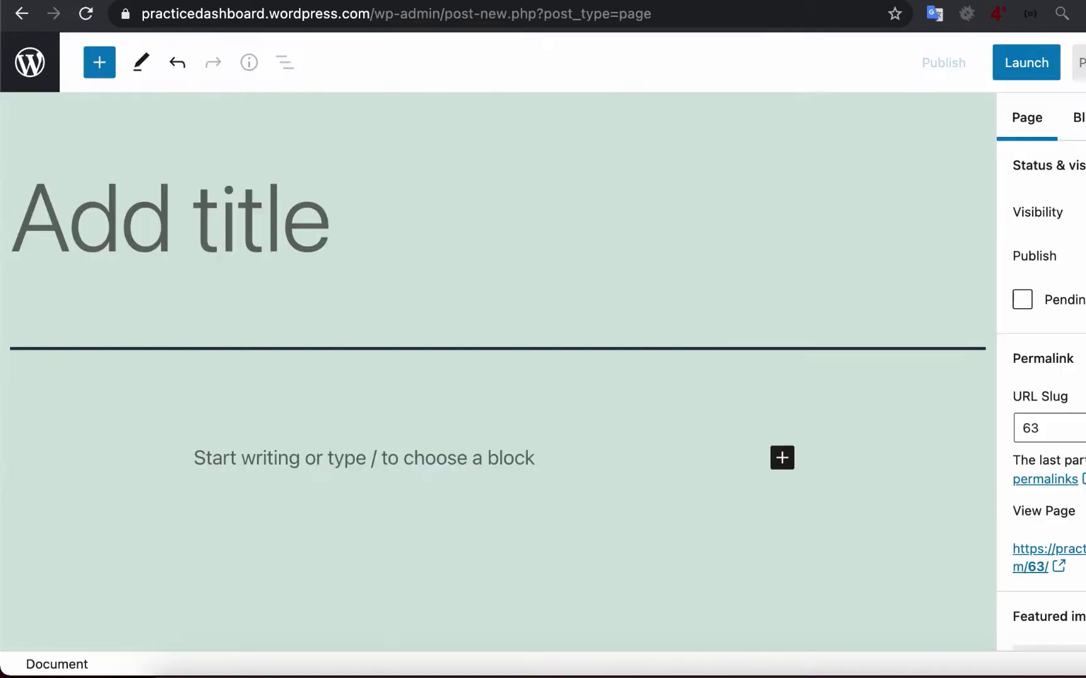
left_click(380, 203)
type("About ")
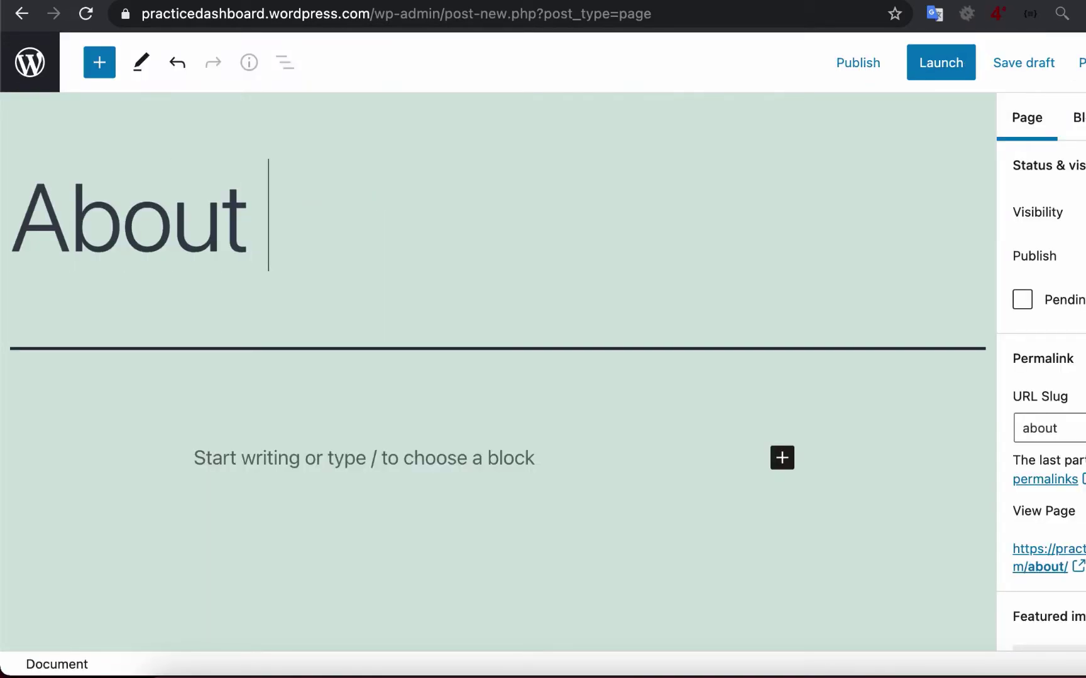
type("us")
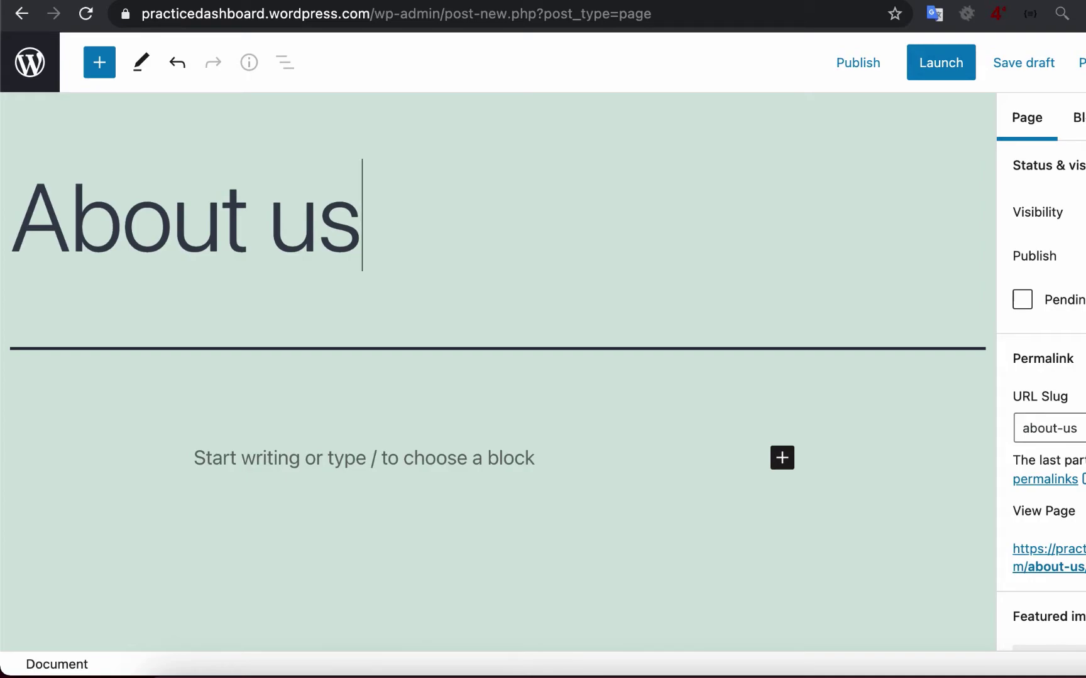
left_click(323, 459)
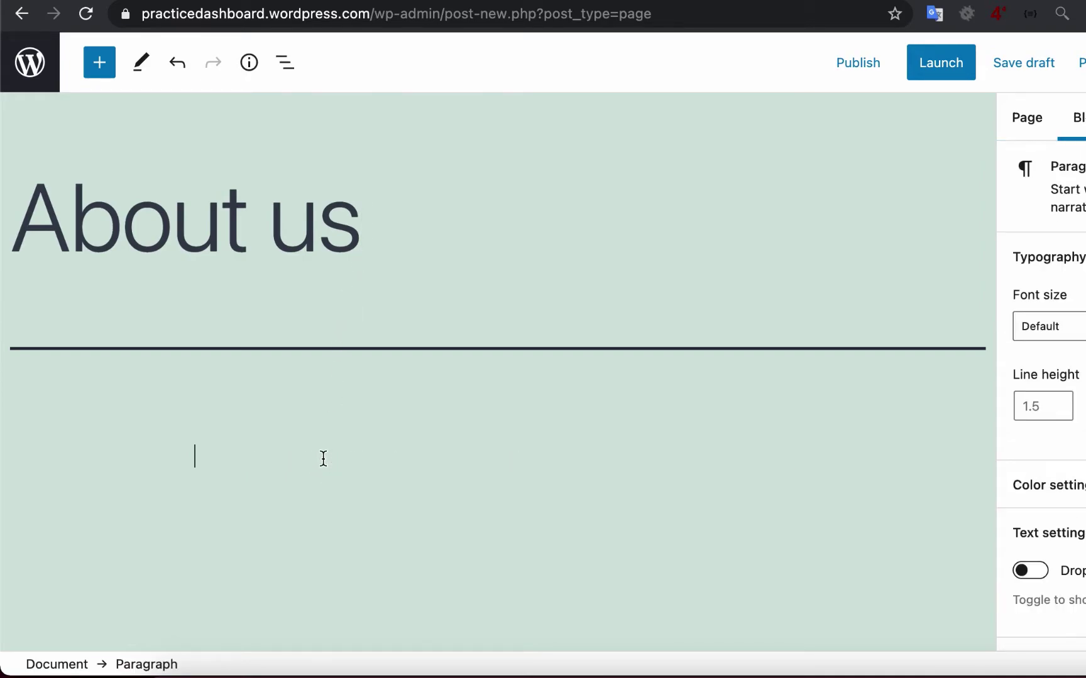
Insert a Group block under the 'About us' title and search 'colu' for a block inside it.
left_click(782, 452)
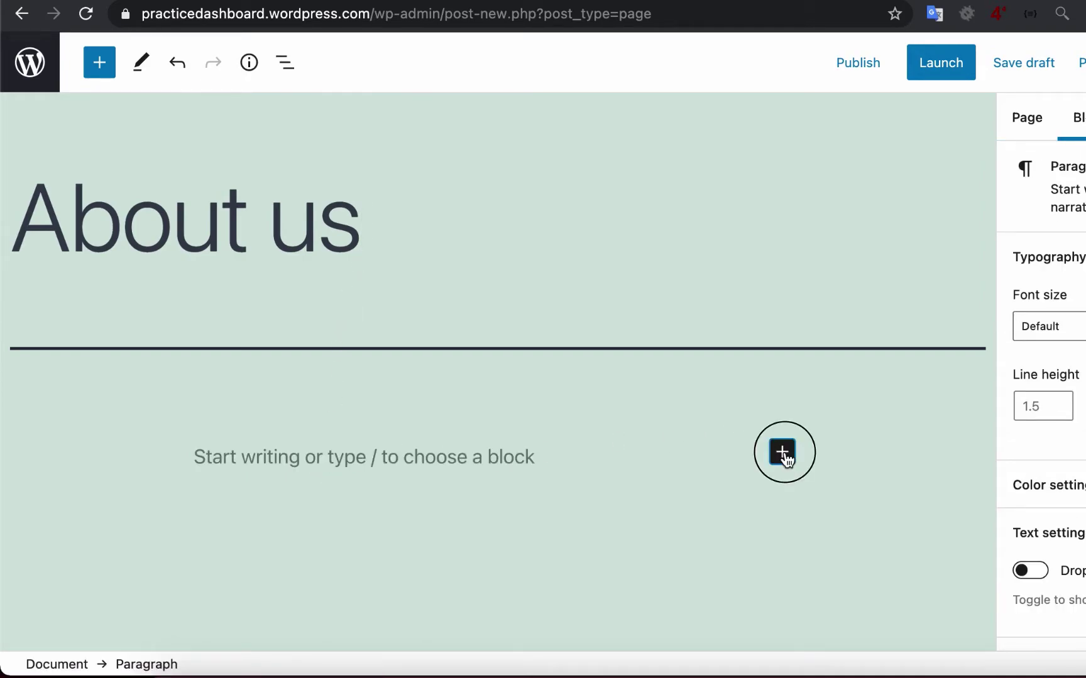
type("grou")
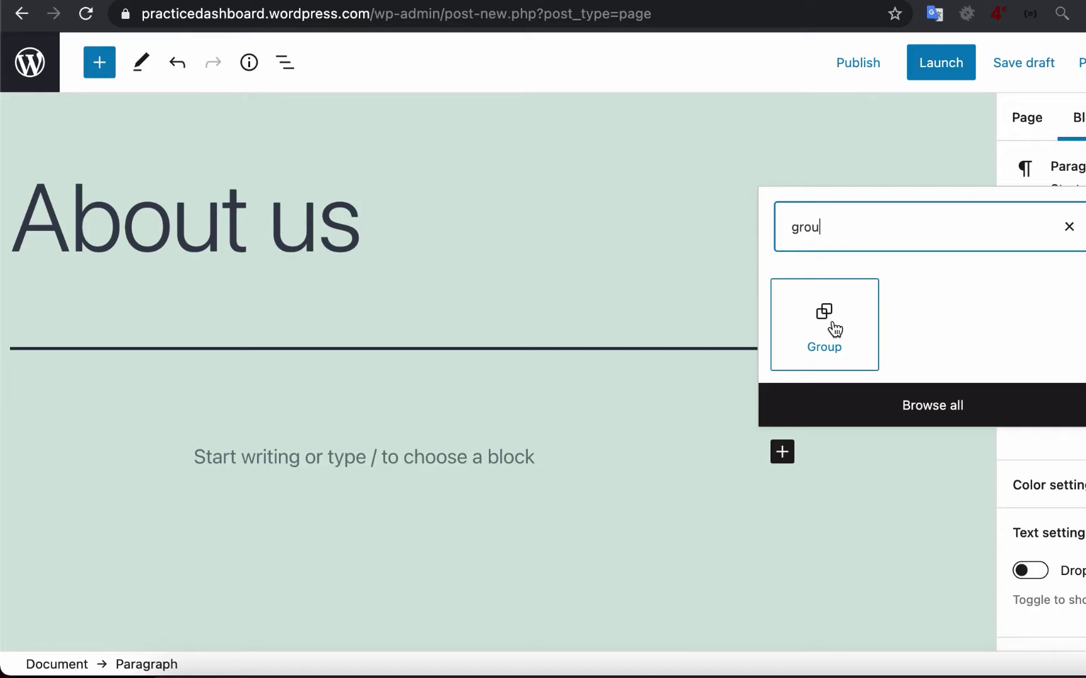
left_click(835, 327)
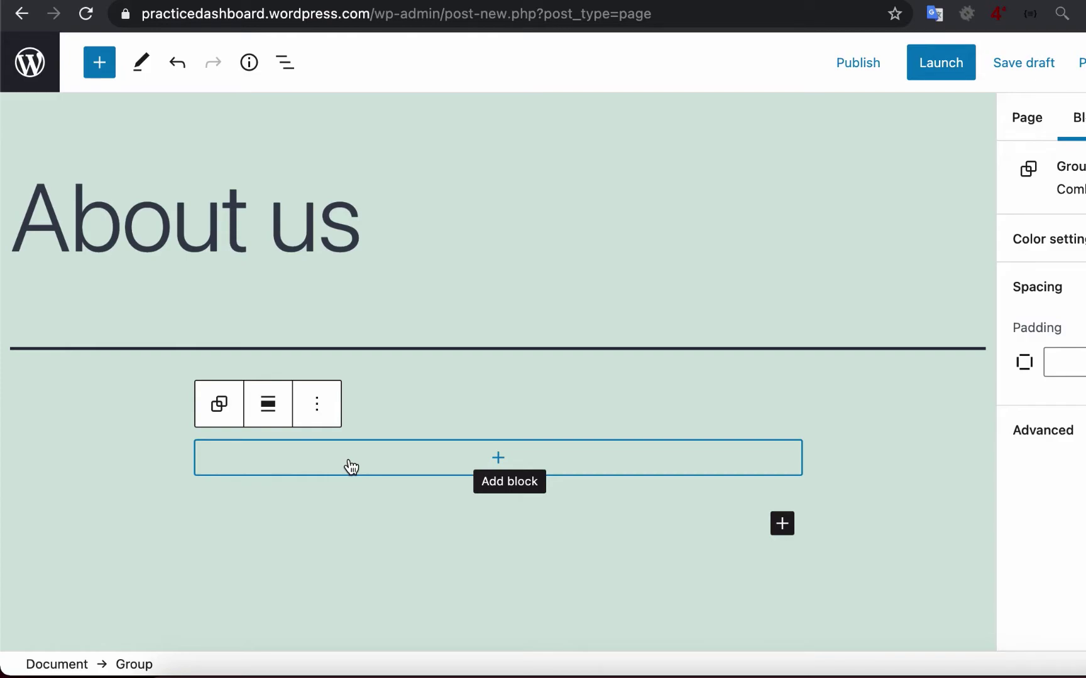
left_click(467, 467)
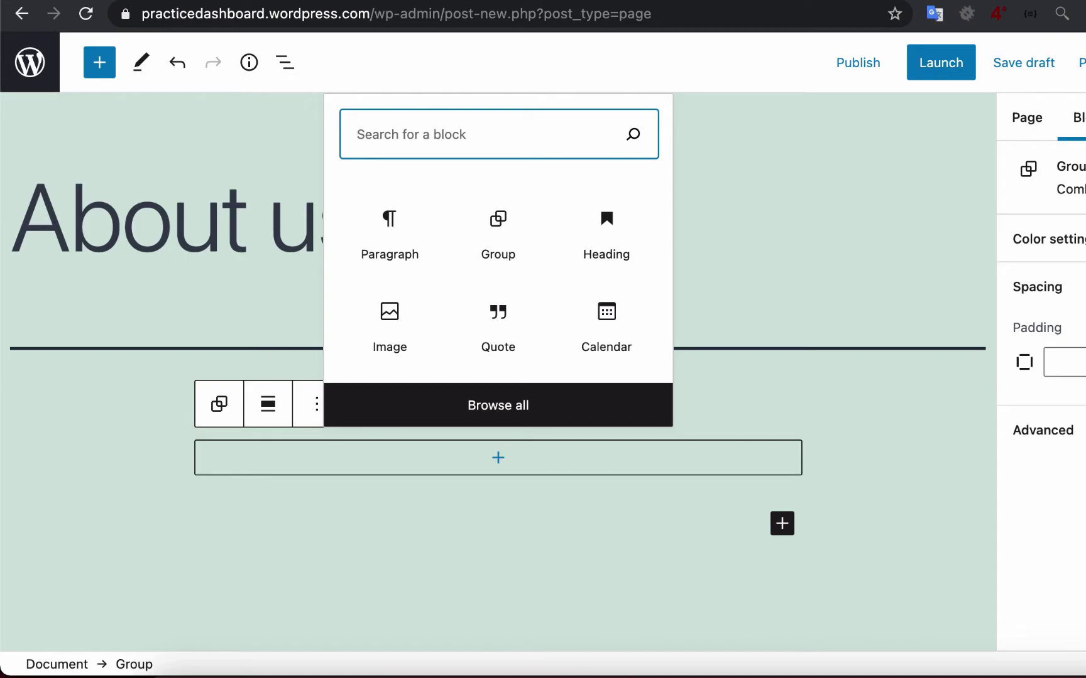
type("colu")
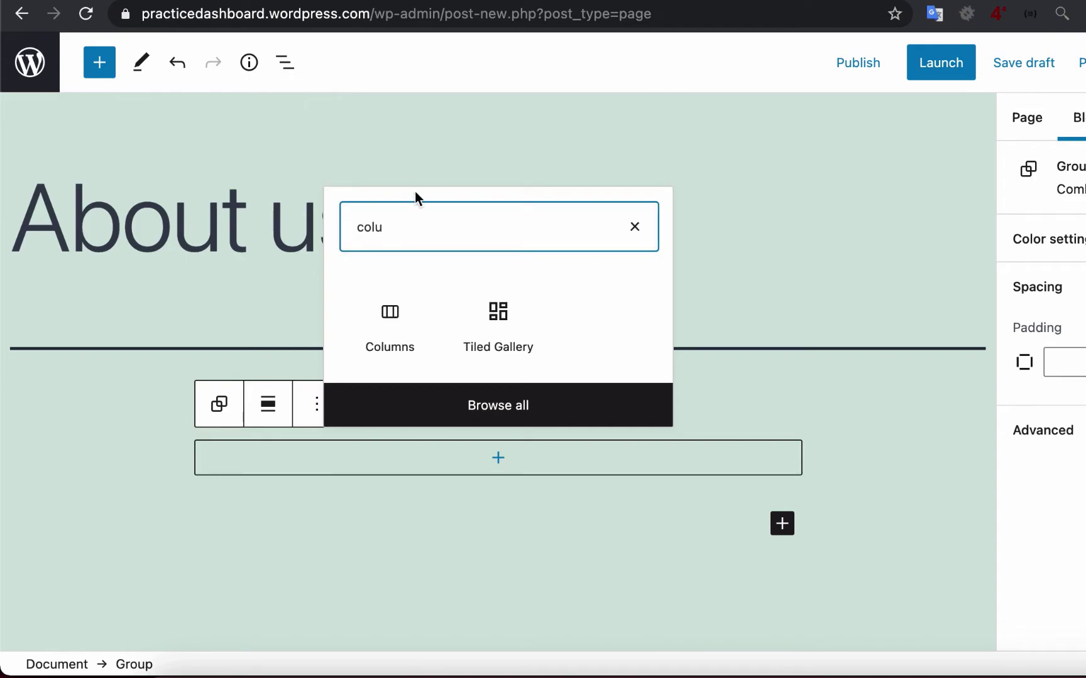
Insert a Columns block in the group with the 50 / 50 layout.
left_click(383, 307)
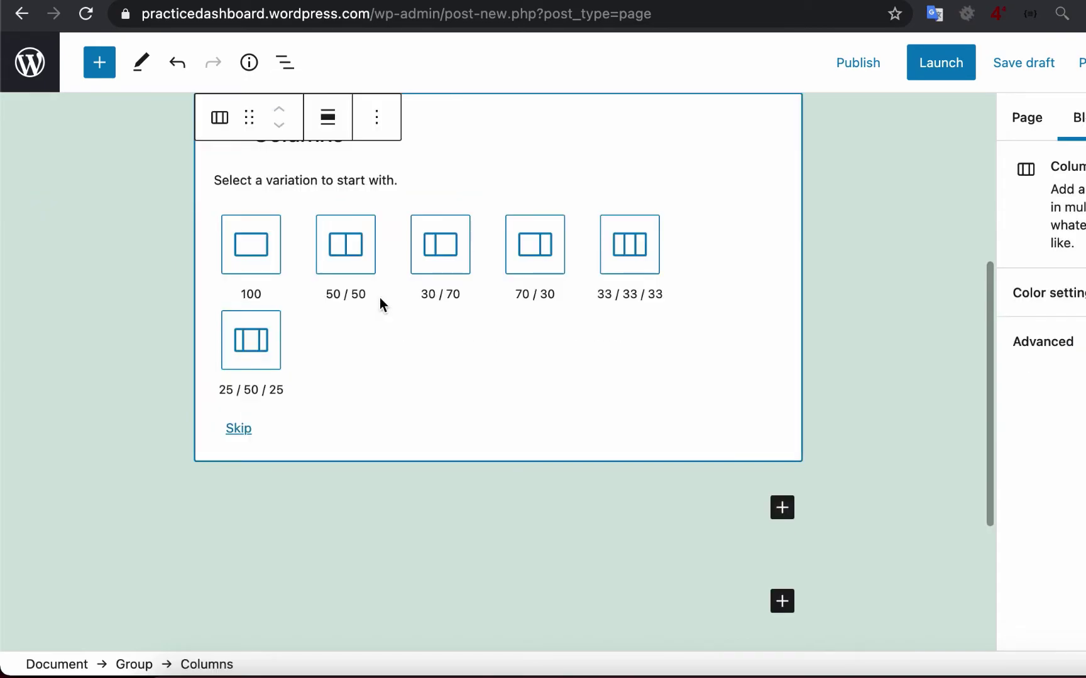
left_click(352, 260)
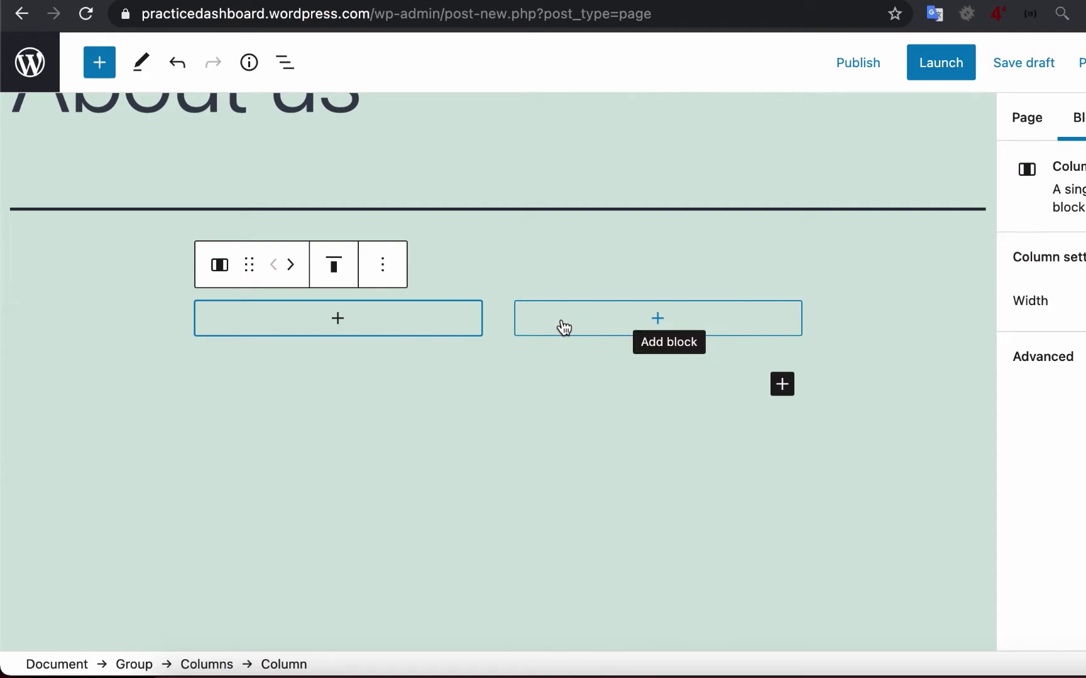
Add an Image block to the left column and upload sea water.jpg from the Desktop.
left_click(389, 331)
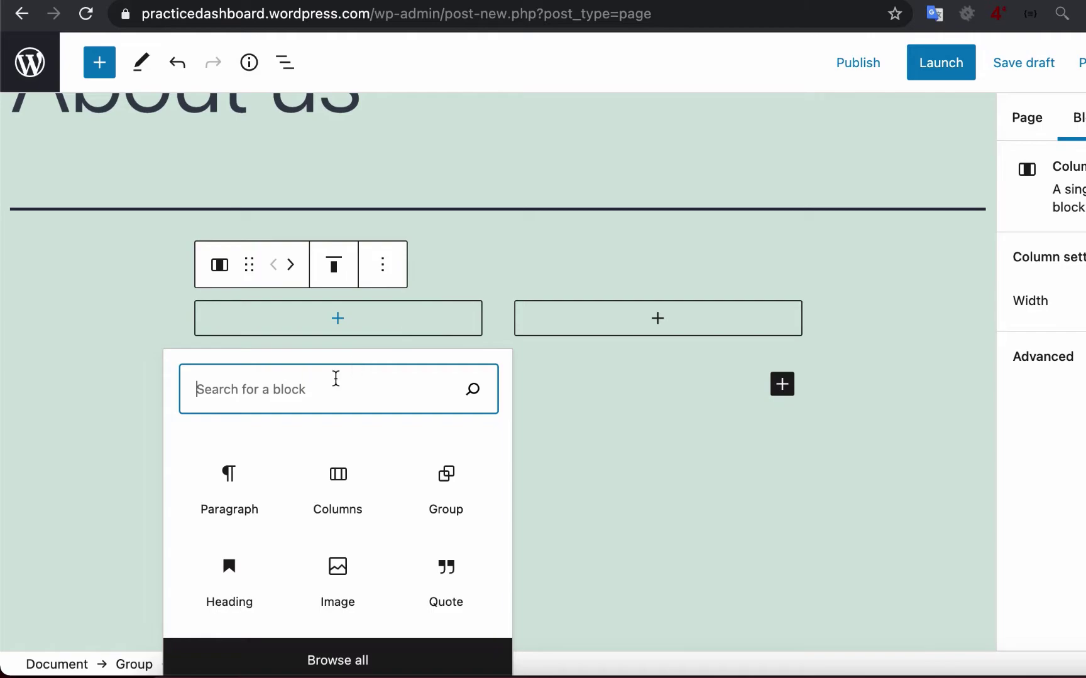
type("ima")
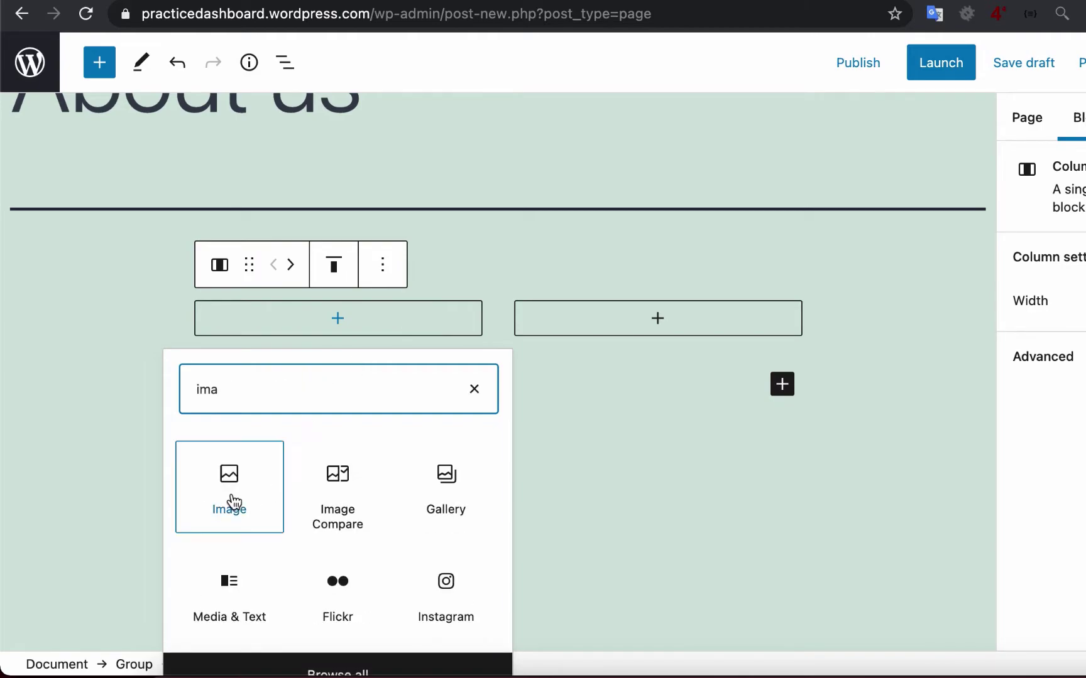
left_click(230, 500)
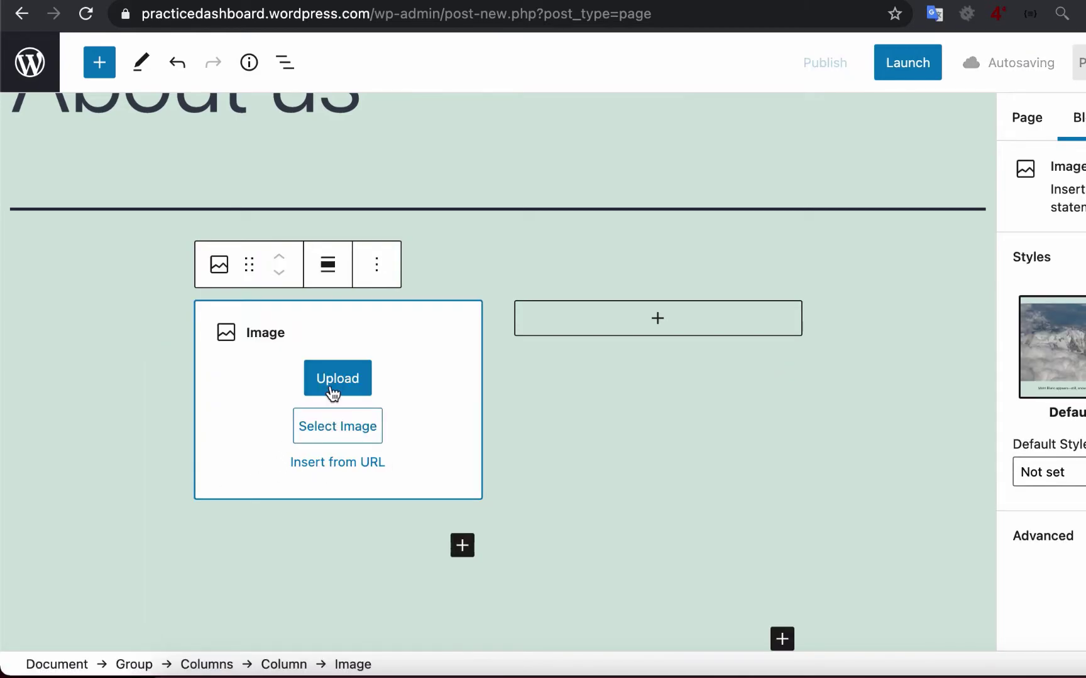
left_click(335, 379)
left_click(489, 371)
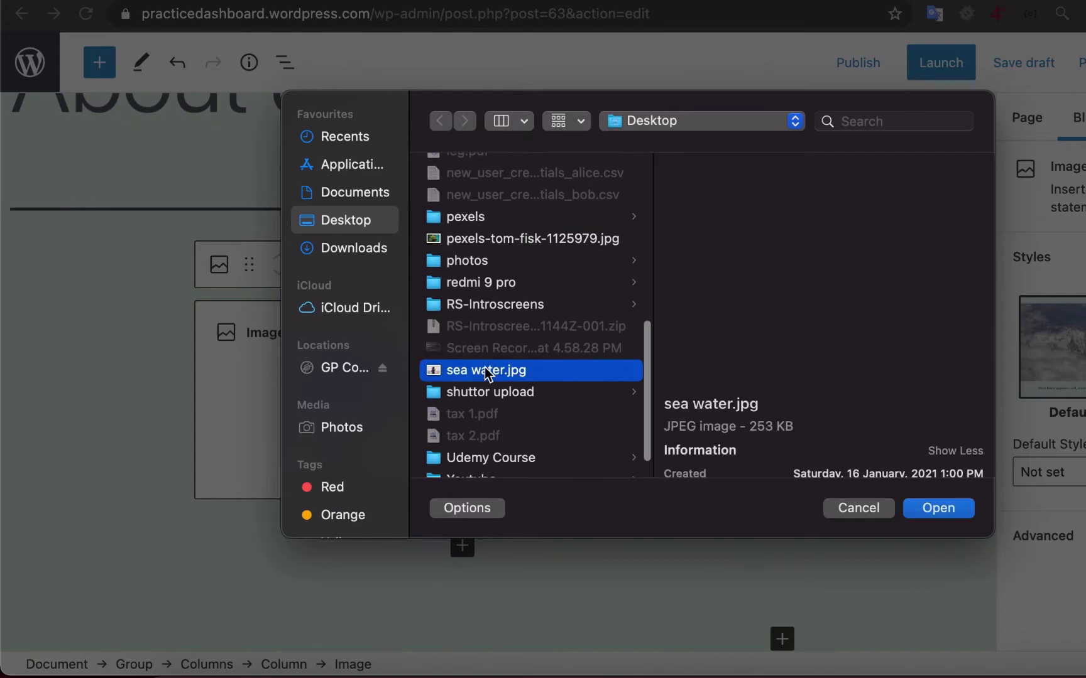
left_click(938, 508)
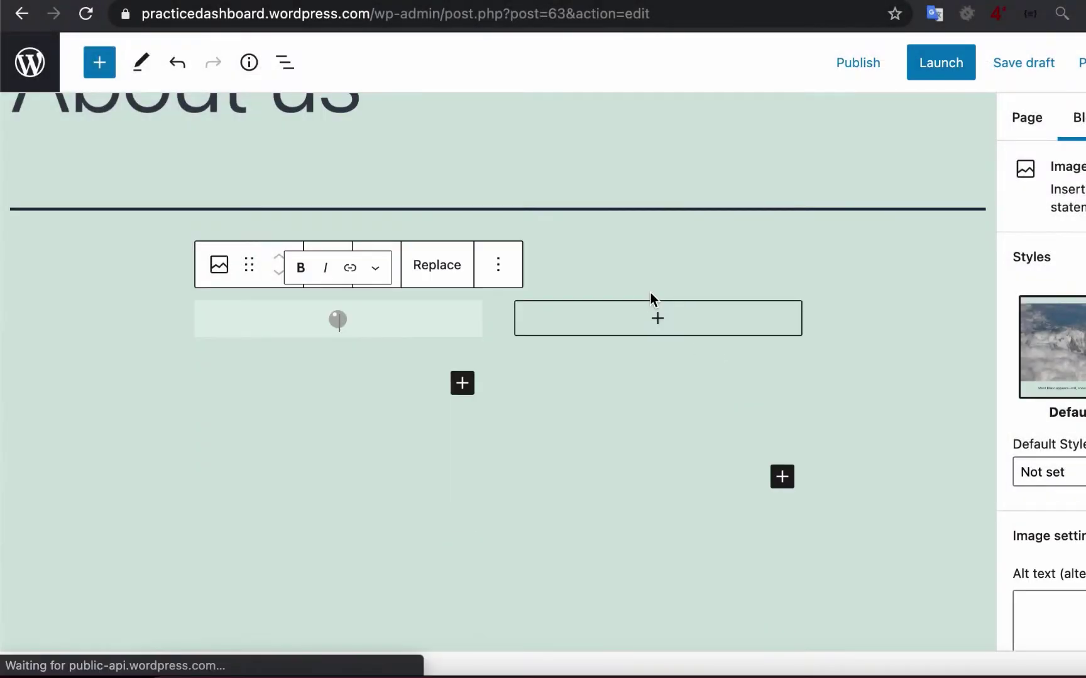
Apply the Rounded image style to the sea photo.
scroll(650, 292, "down", 3)
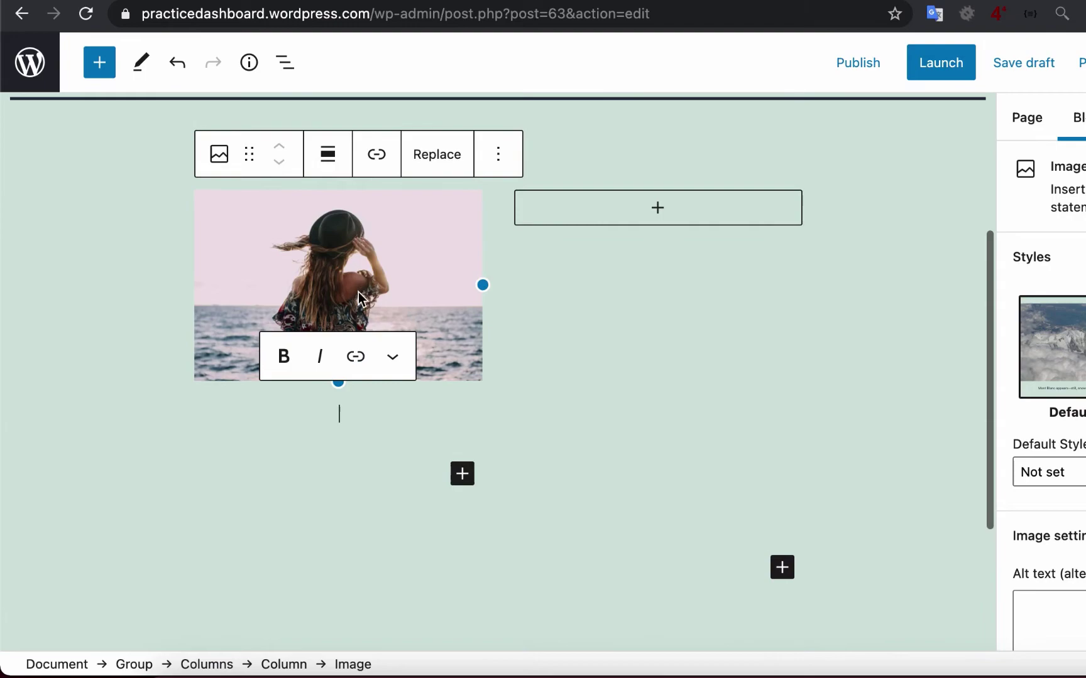
left_click(360, 260)
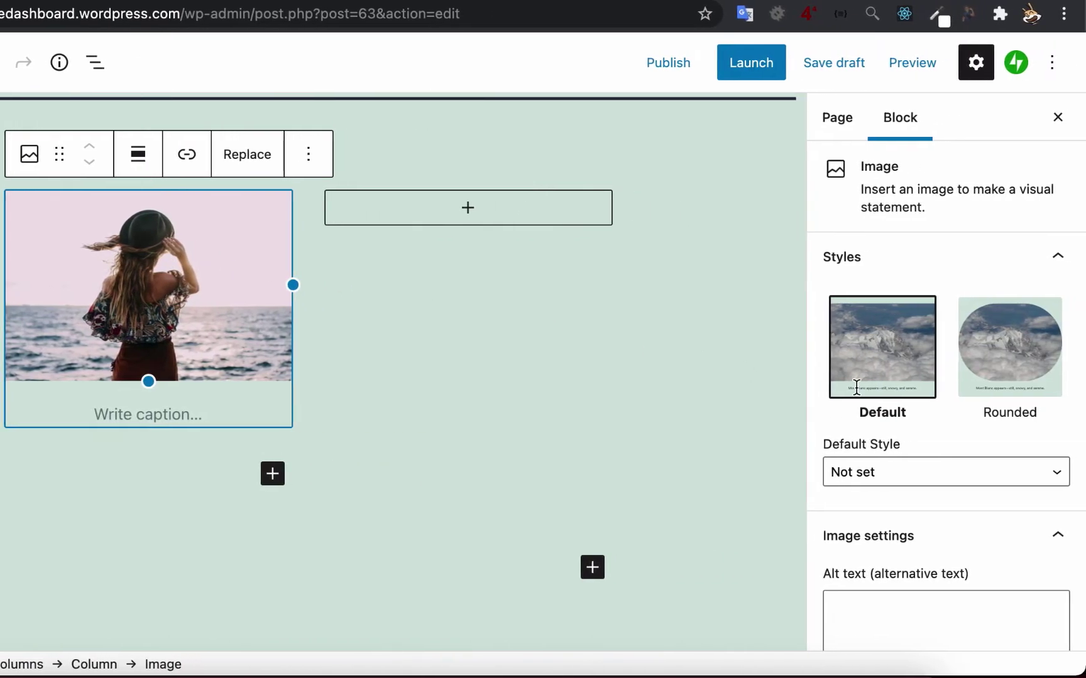
left_click(1028, 351)
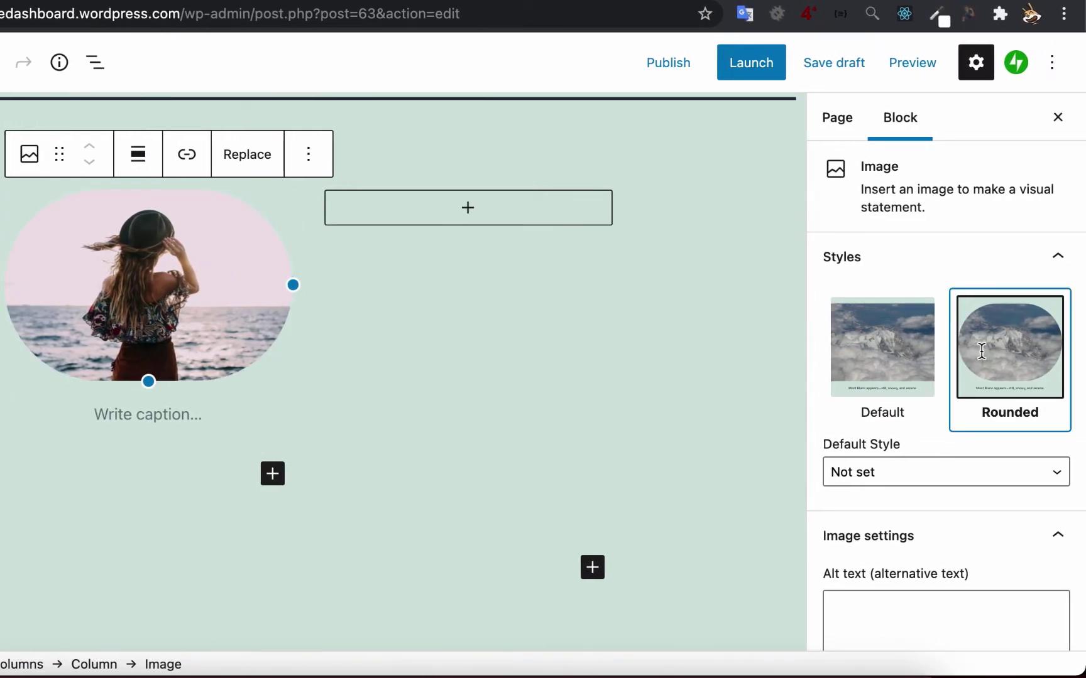
Add a Heading block reading 'heading we want' to the right column.
left_click(419, 203)
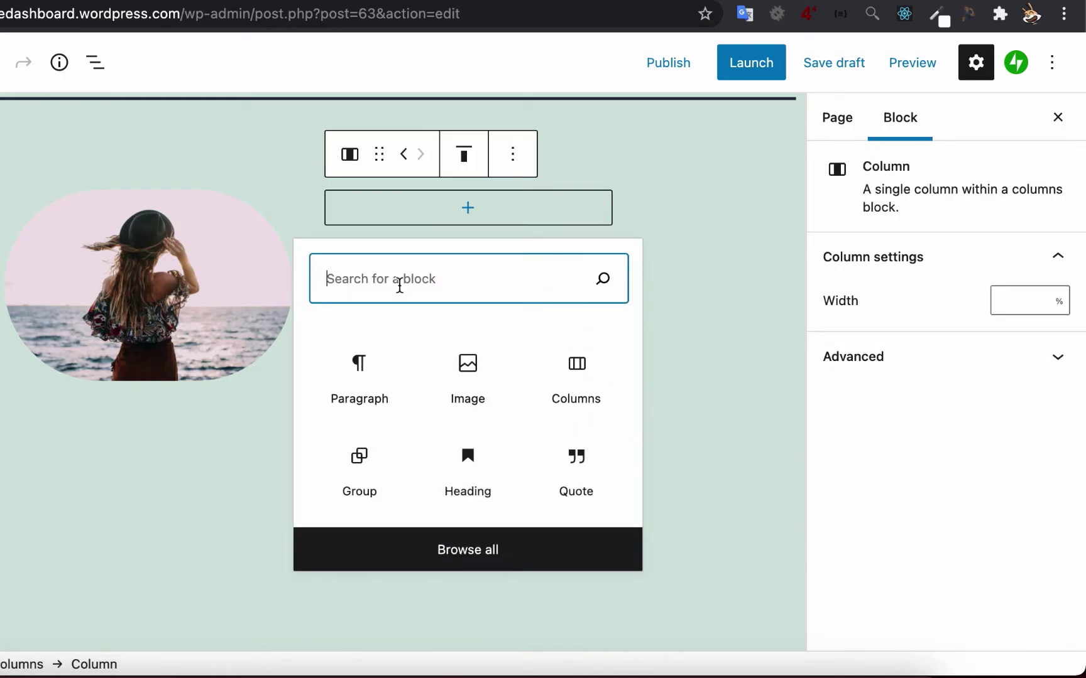
type("head")
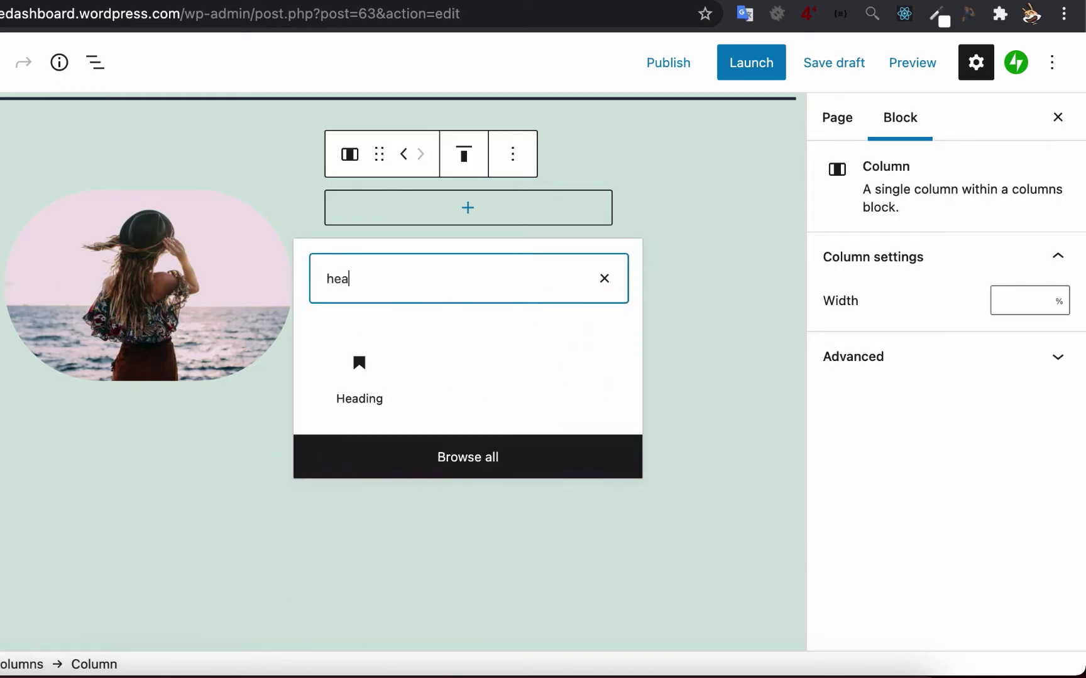
left_click(362, 374)
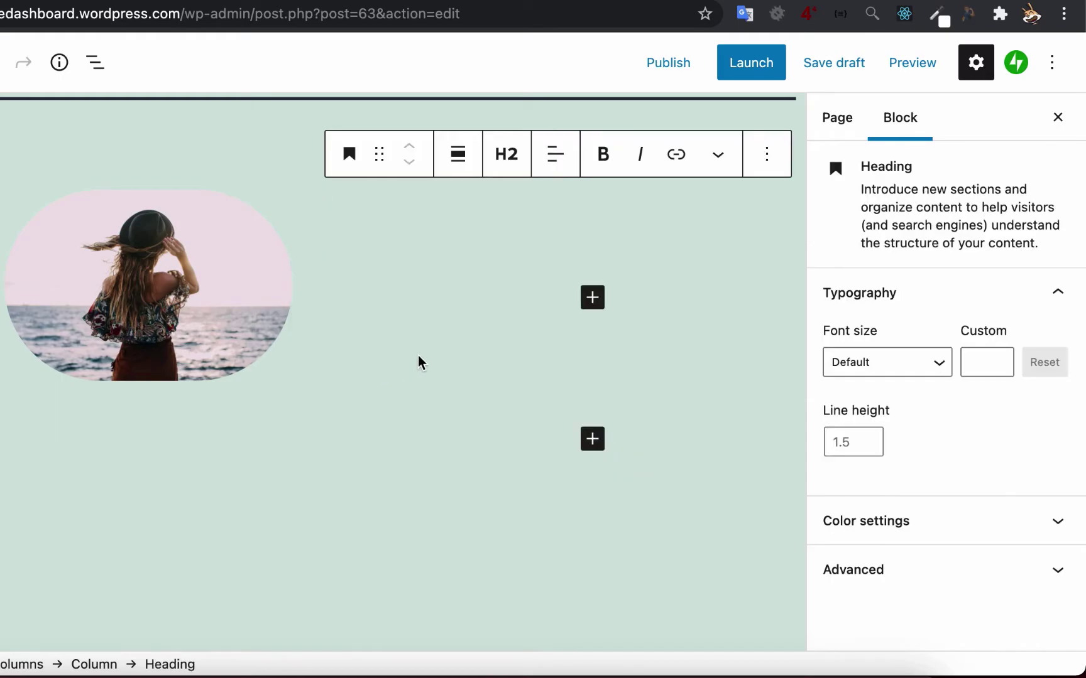
type("heading")
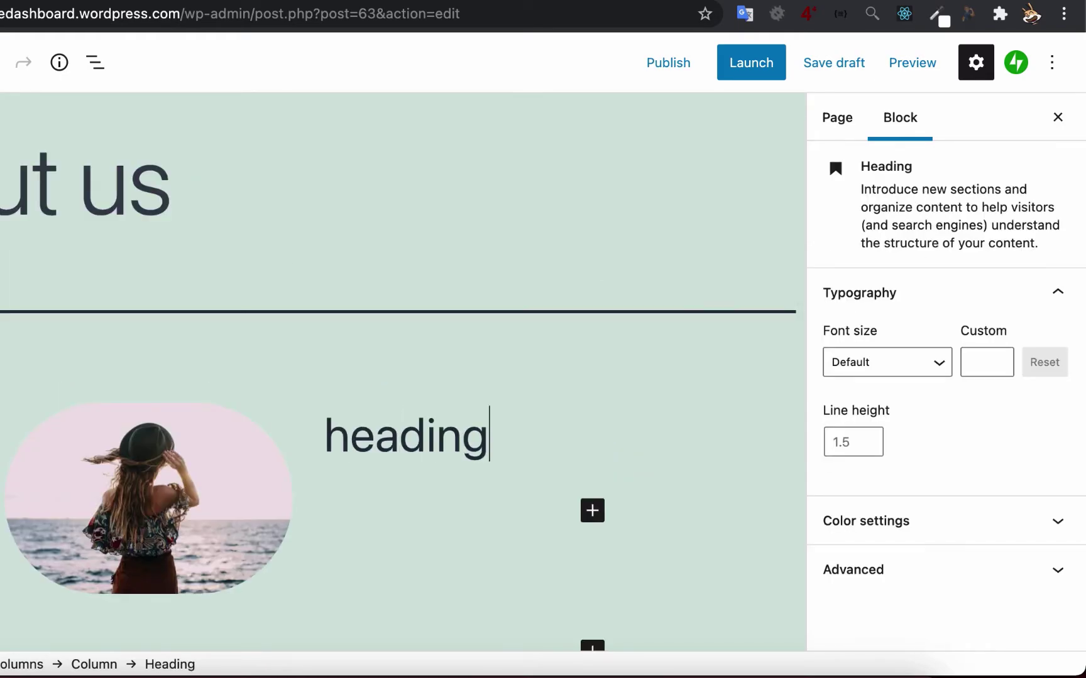
type(" we want")
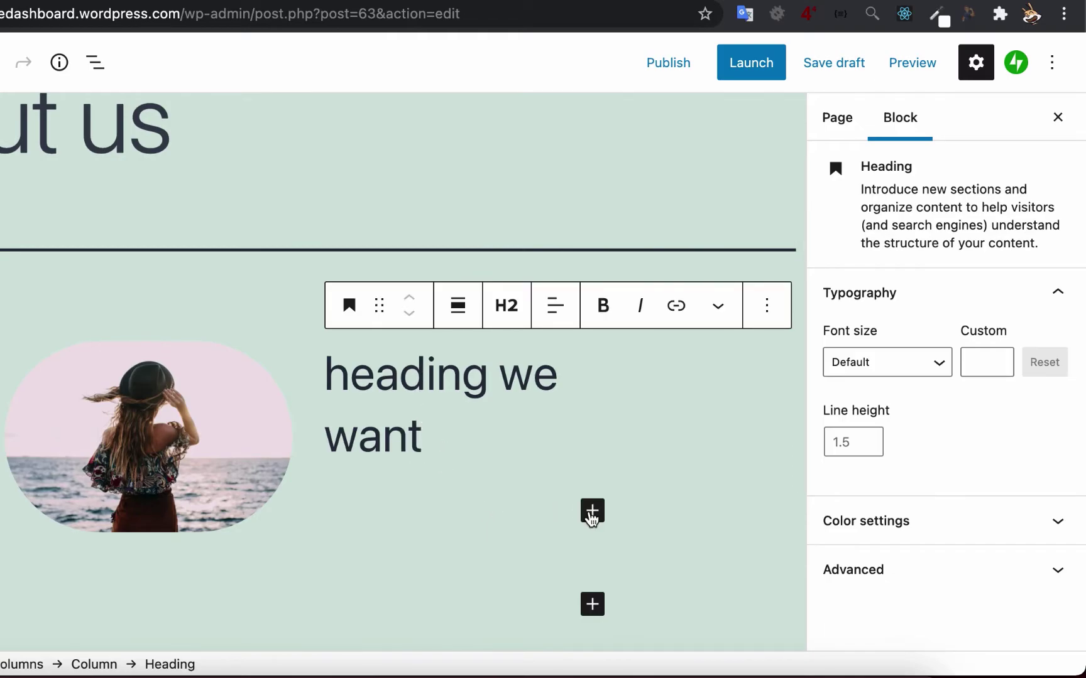
Add a paragraph below it reading 'just the paragraph block texts'.
left_click(528, 511)
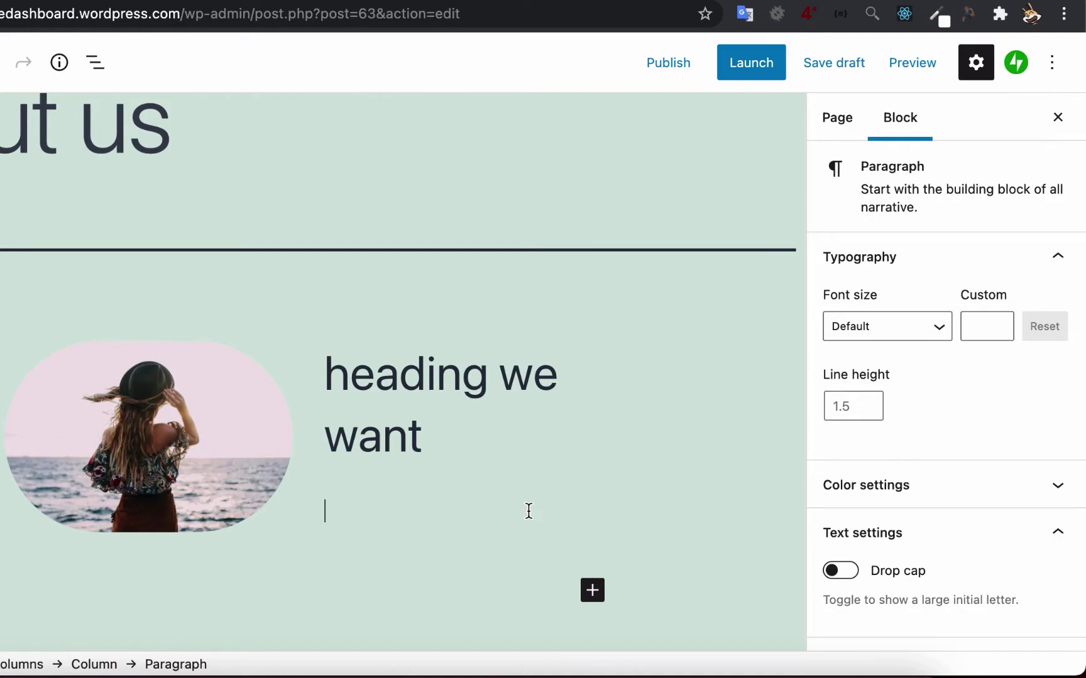
type("just the paragraph b")
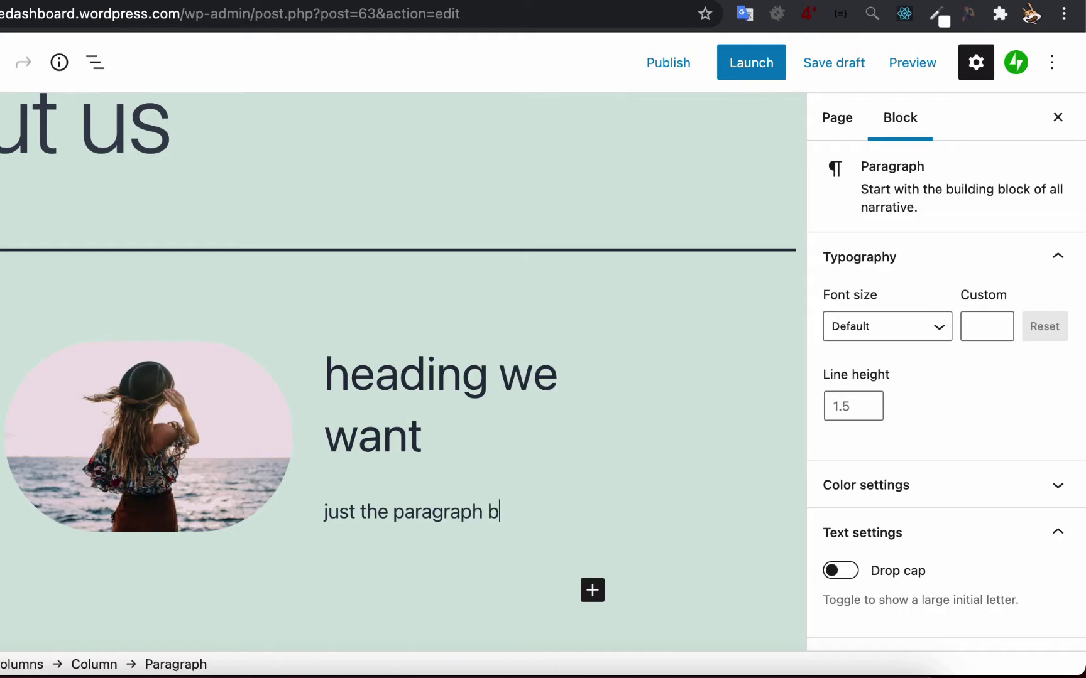
type("lock tec")
key("BackSpace")
type("xts")
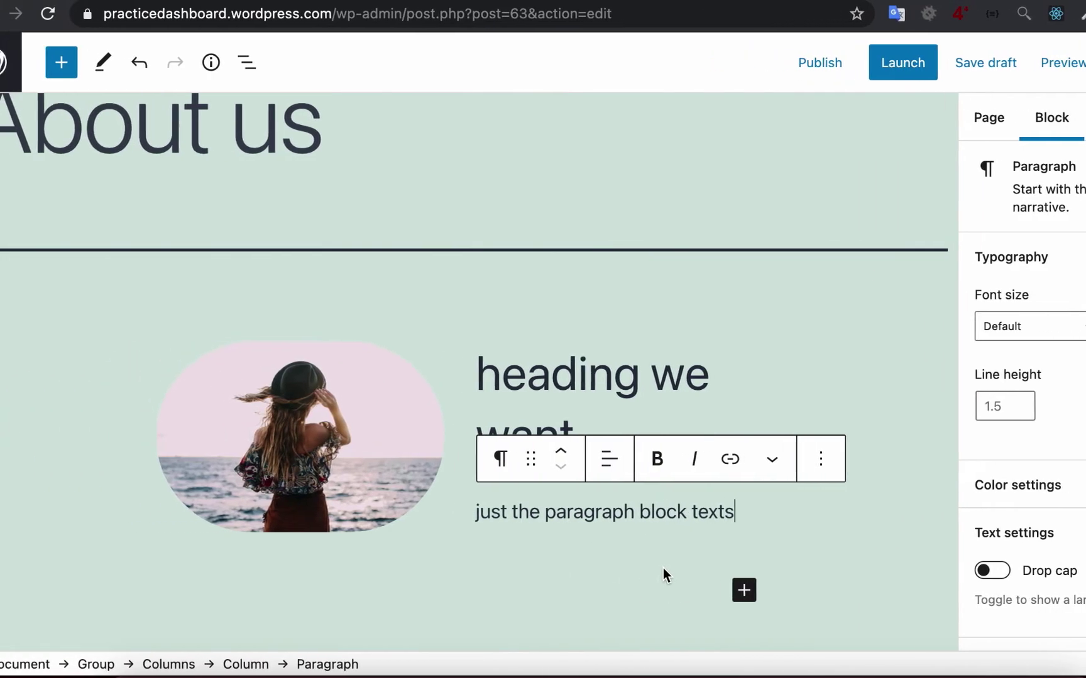
left_click(642, 352)
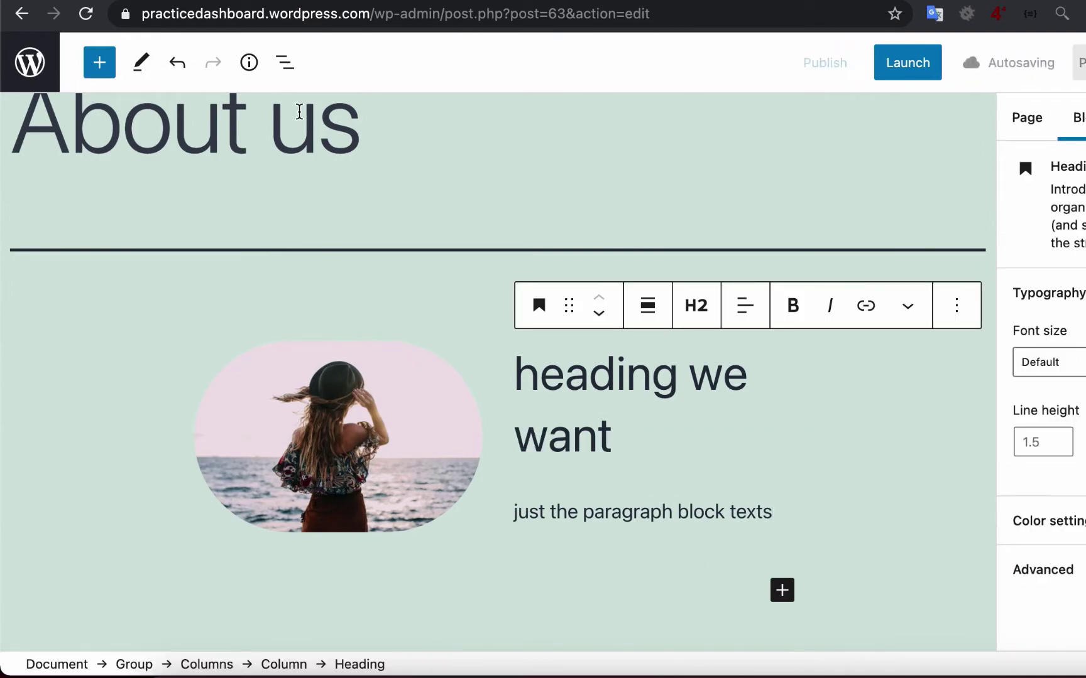
left_click(286, 63)
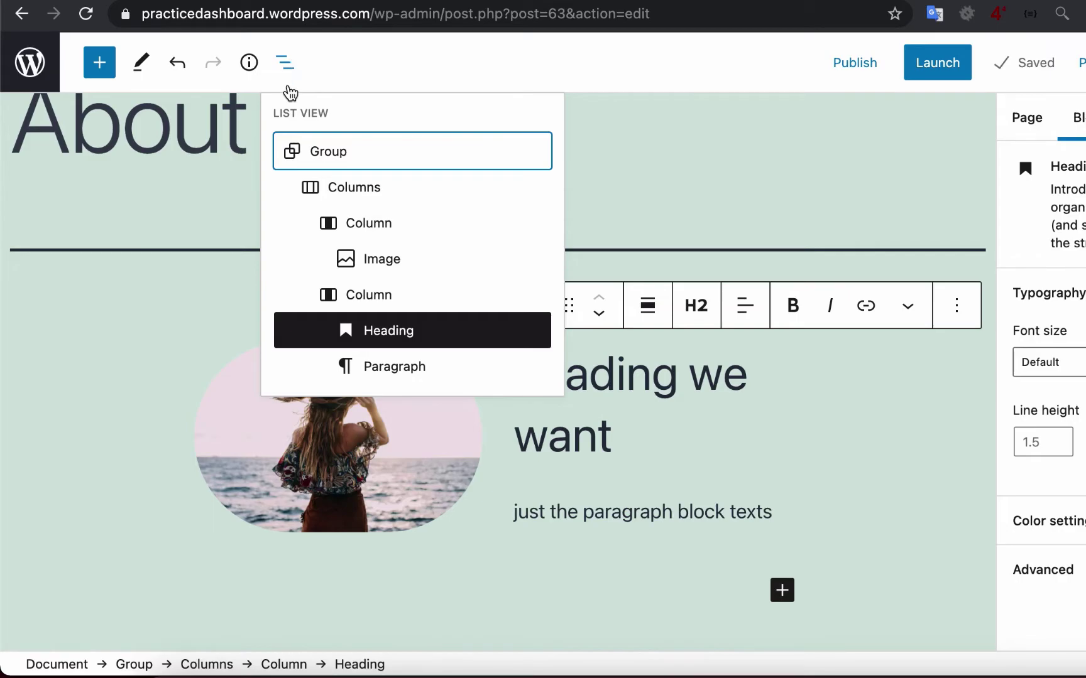
left_click(346, 197)
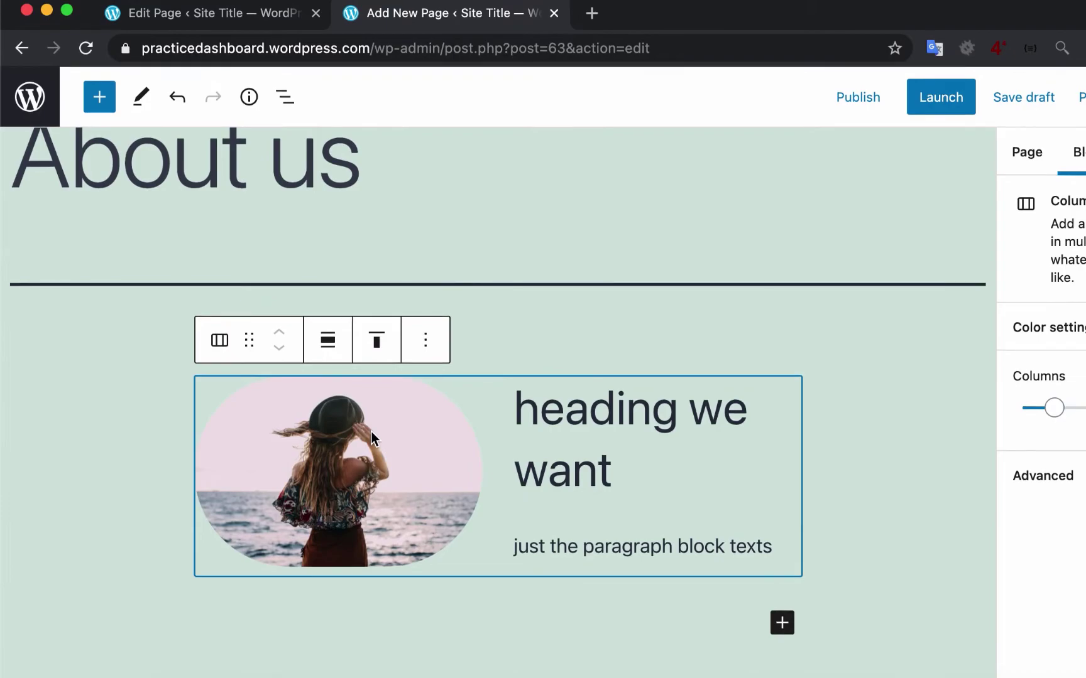
left_click(371, 436)
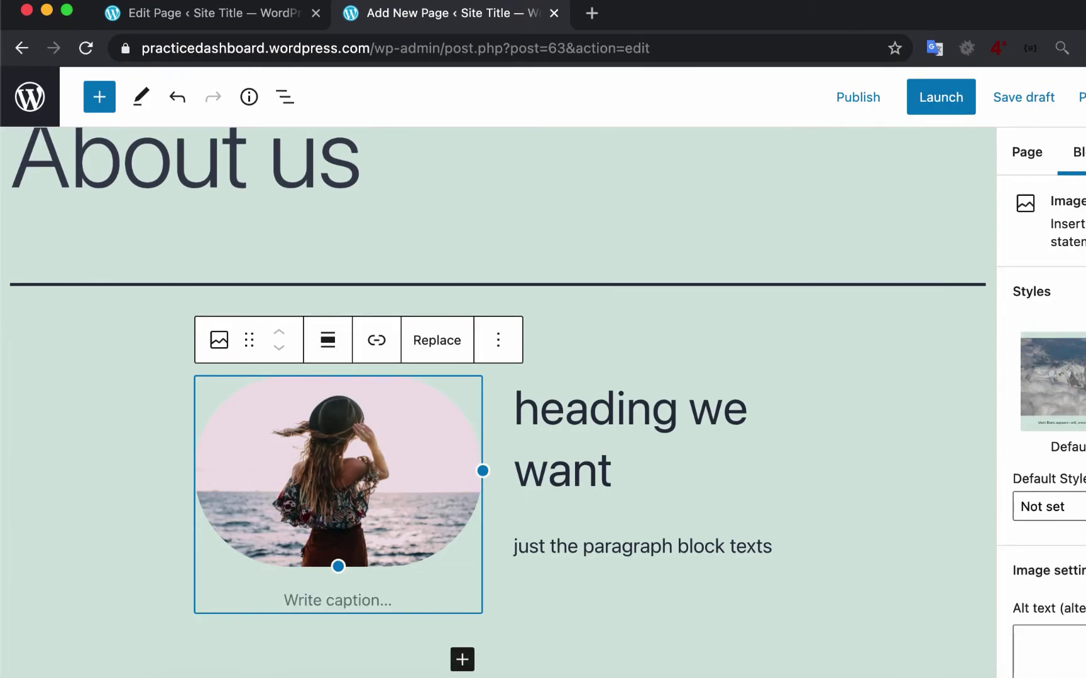
On the Introduce yourself page, select the portrait's Additional CSS class 'is-style-circle-mask'.
left_click(212, 21)
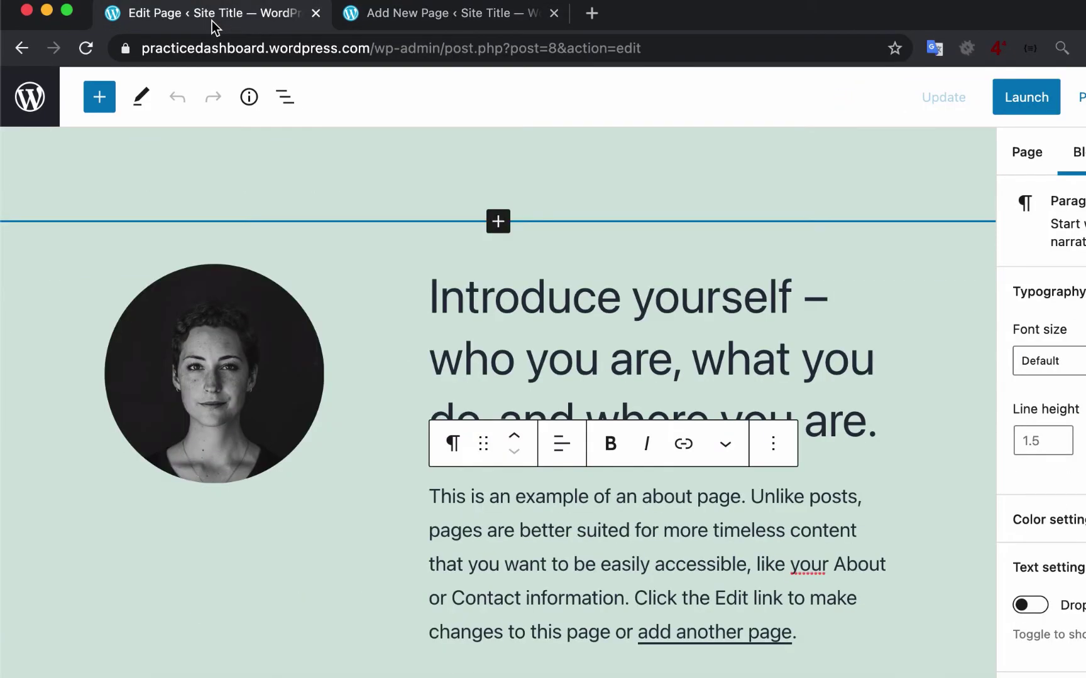
left_click(198, 308)
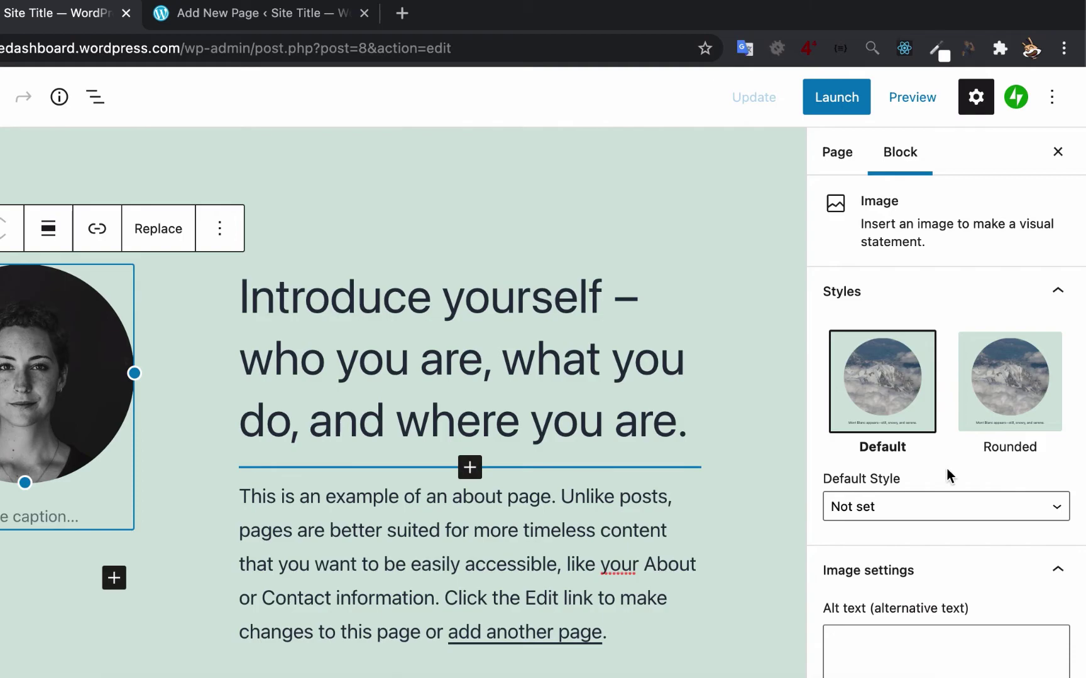
scroll(946, 469, "down", 3)
scroll(946, 469, "down", 3)
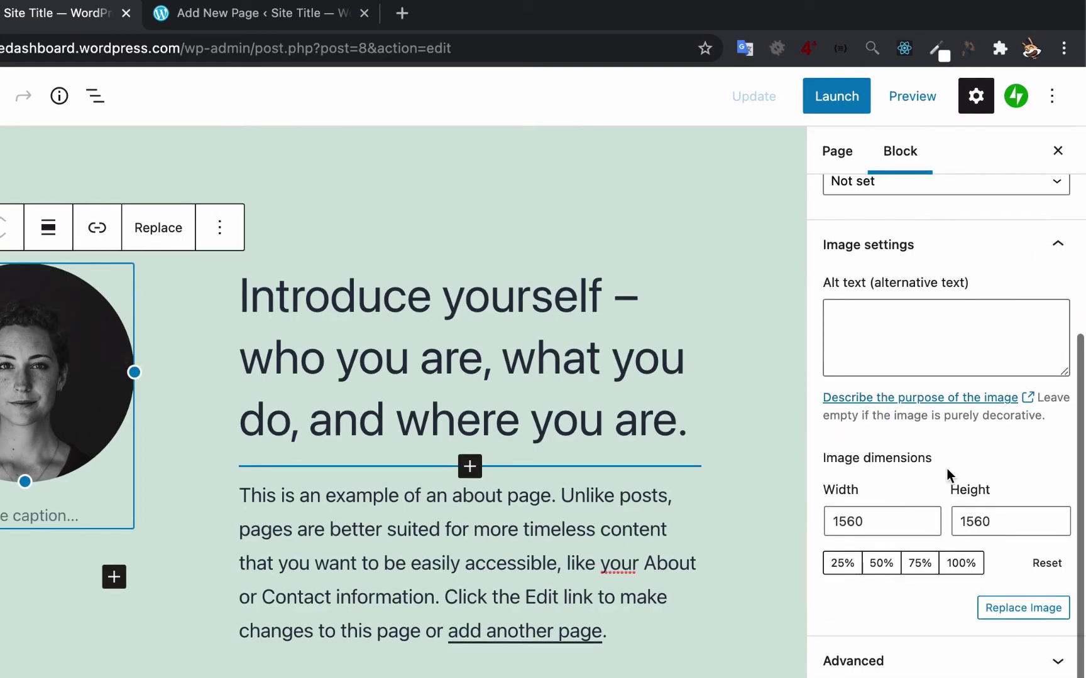
left_click(880, 660)
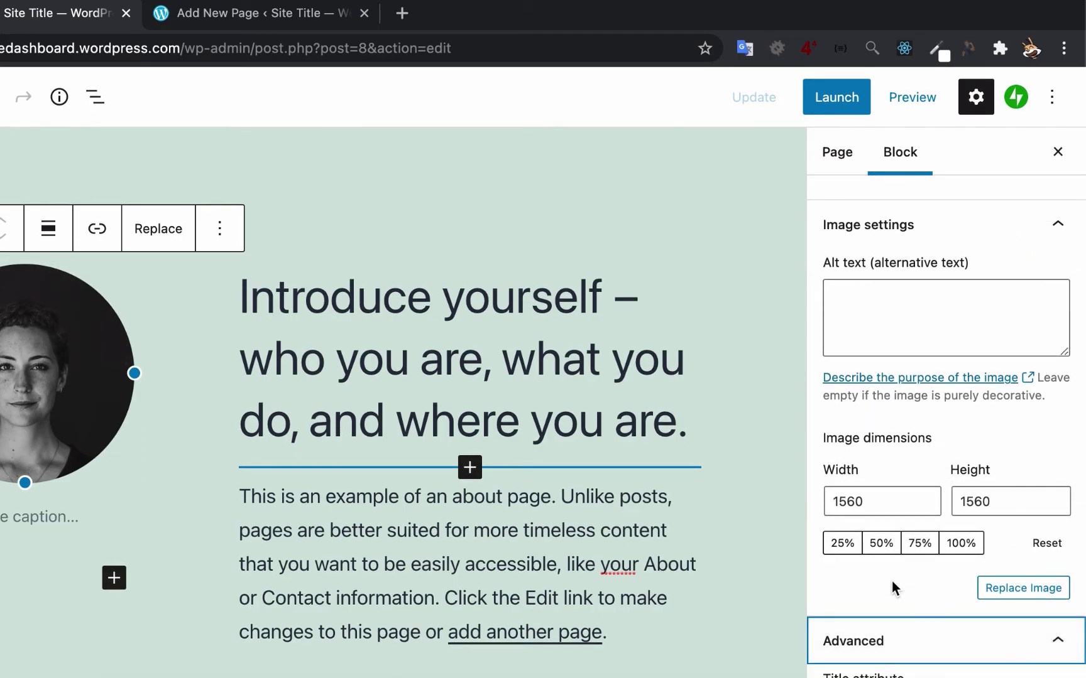
scroll(891, 585, "down", 3)
scroll(892, 586, "down", 4)
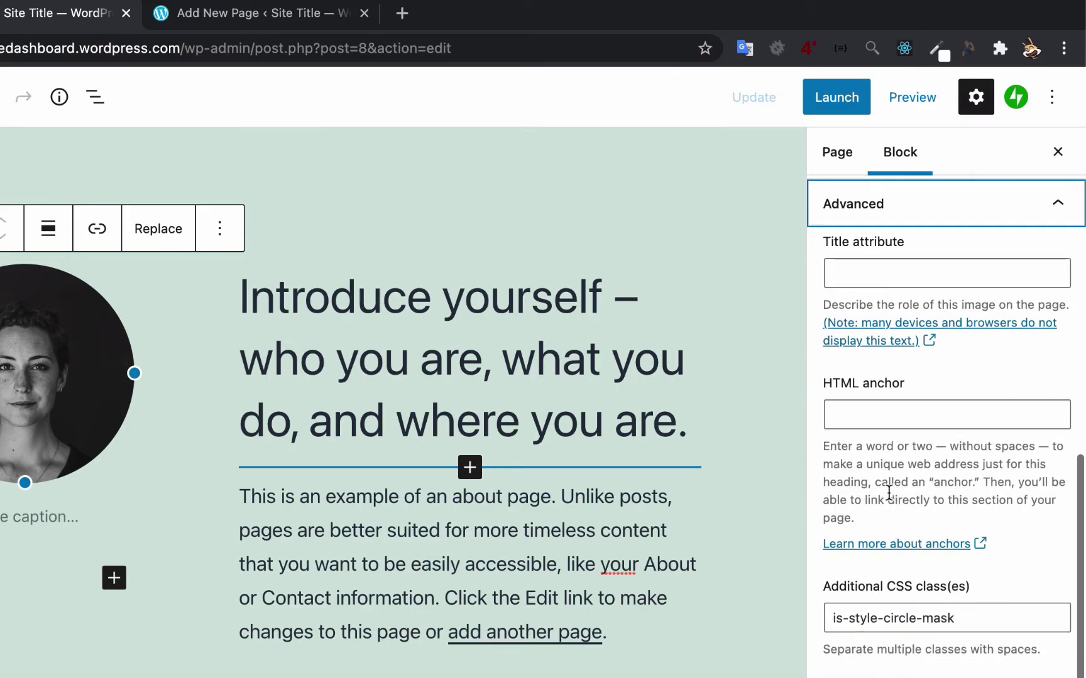
triple_click(893, 622)
key("super+c")
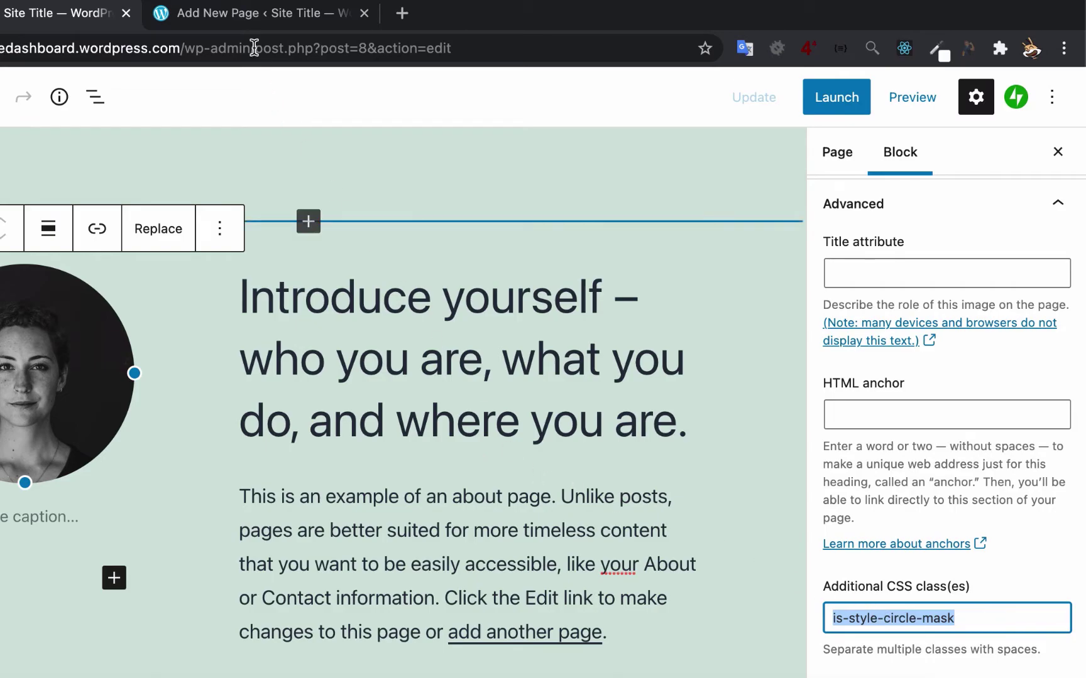
Replace the sea photo's Additional CSS class is-style-rounded with the pasted is-style-circle-mask.
left_click(241, 13)
left_click(149, 442)
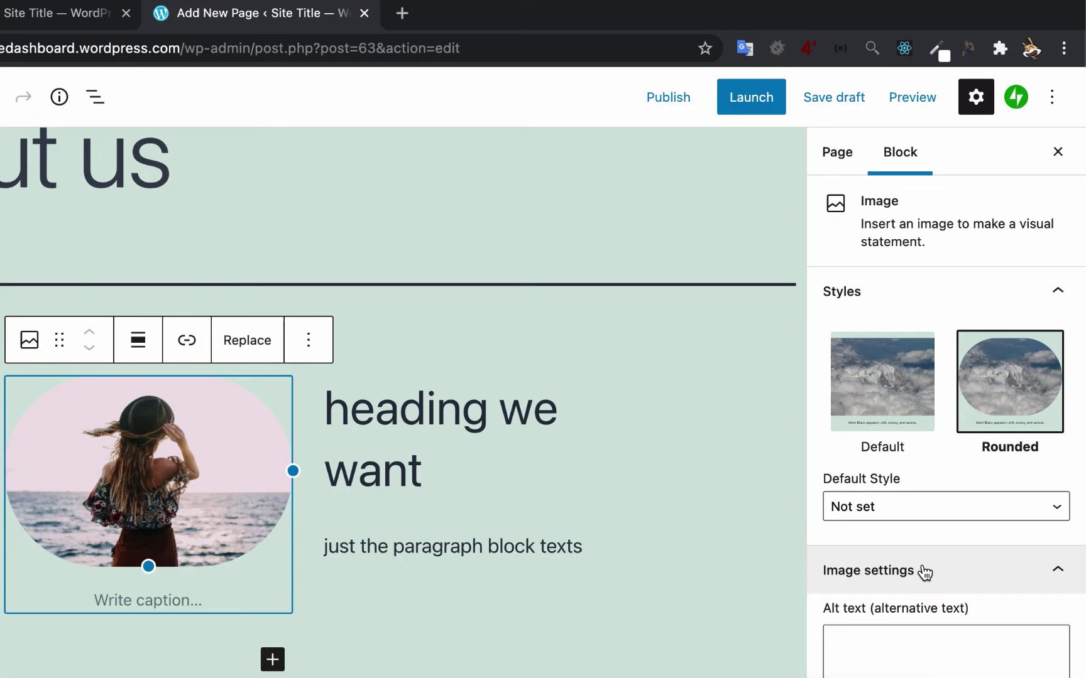
scroll(921, 569, "down", 3)
scroll(921, 565, "down", 3)
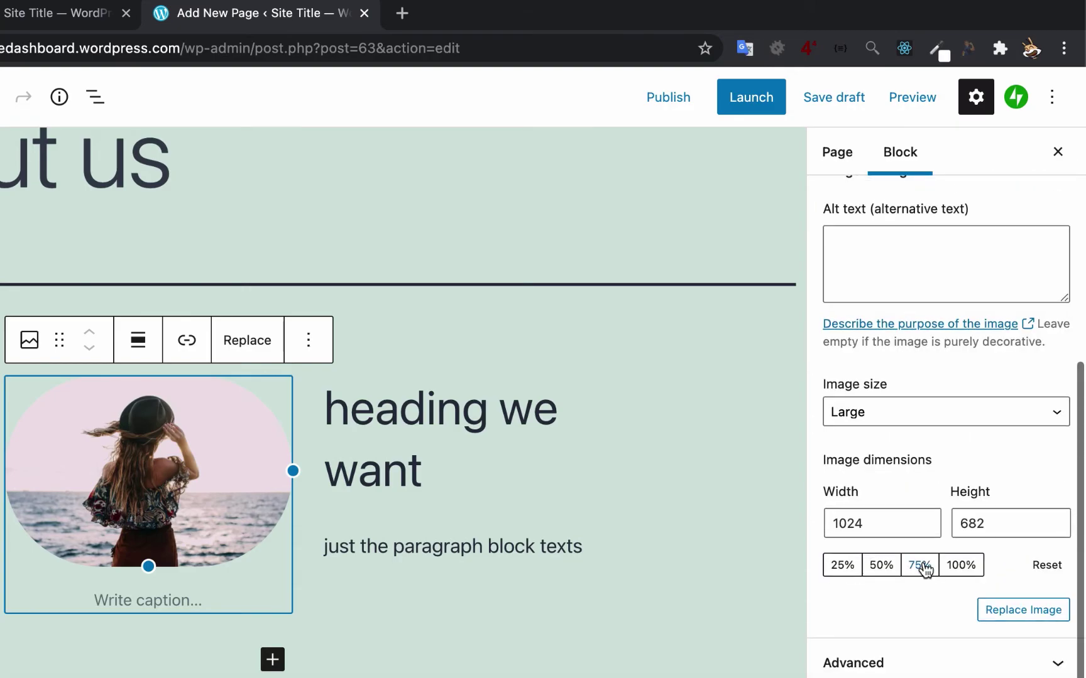
left_click(906, 647)
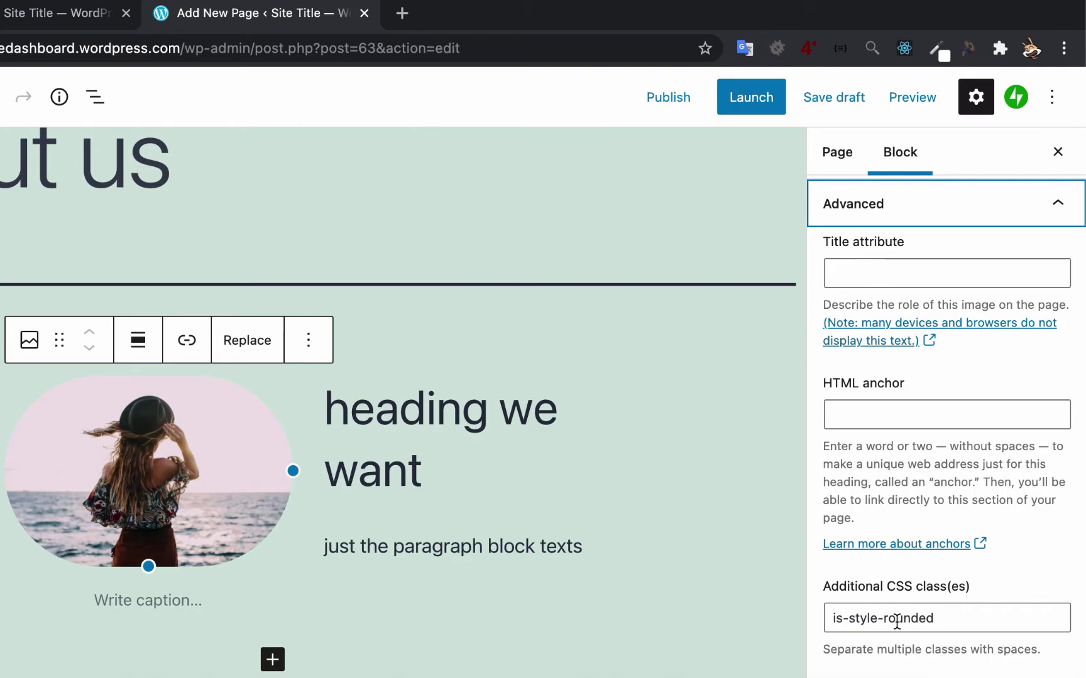
triple_click(897, 619)
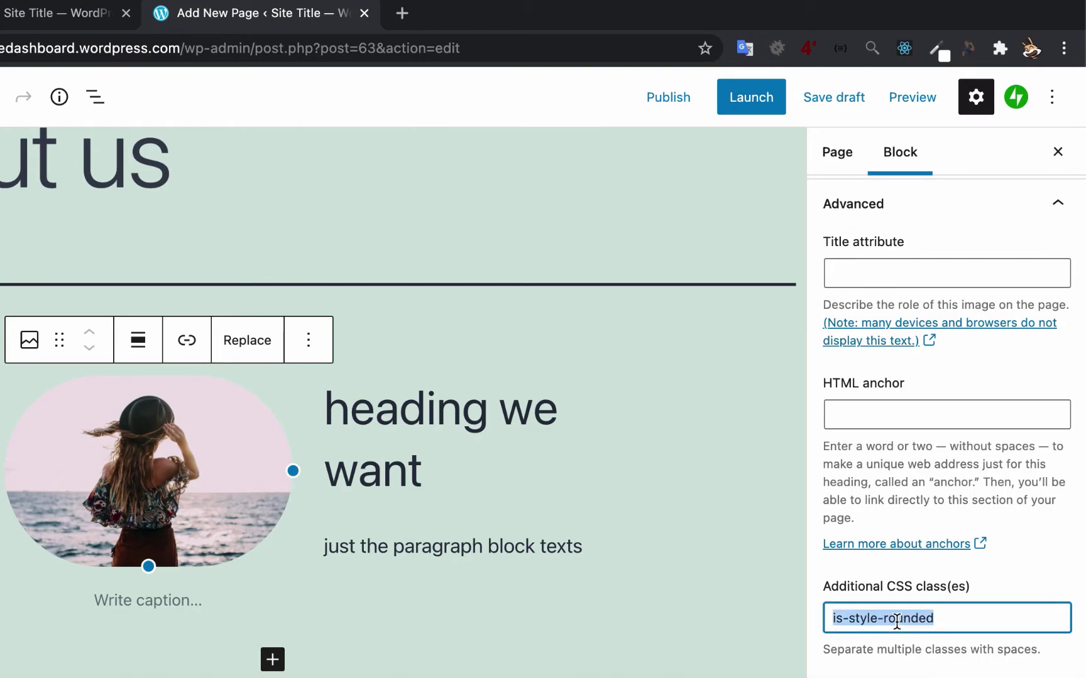
key("super+v")
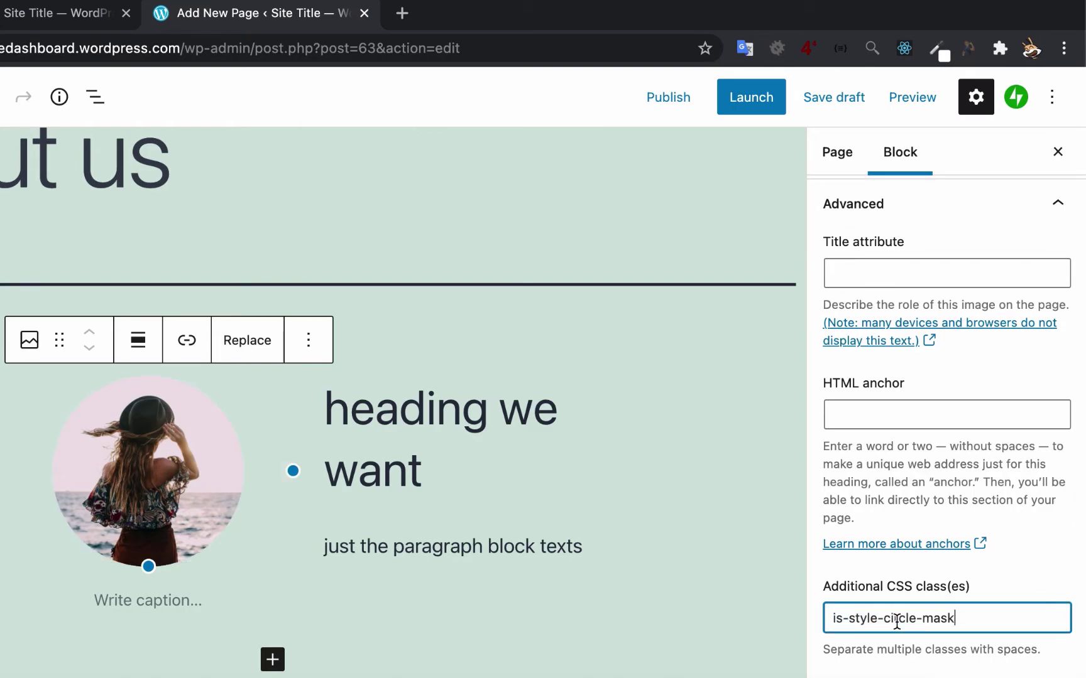
left_click(143, 484)
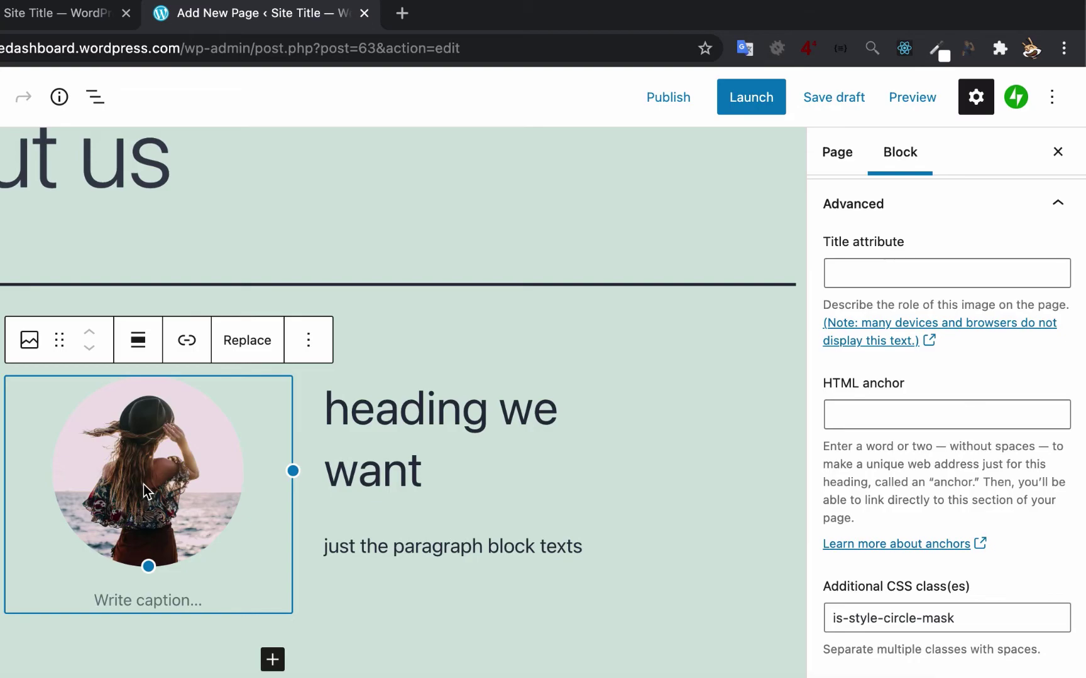
Select the heading and the circular image, then show the List View outline.
left_click(405, 452)
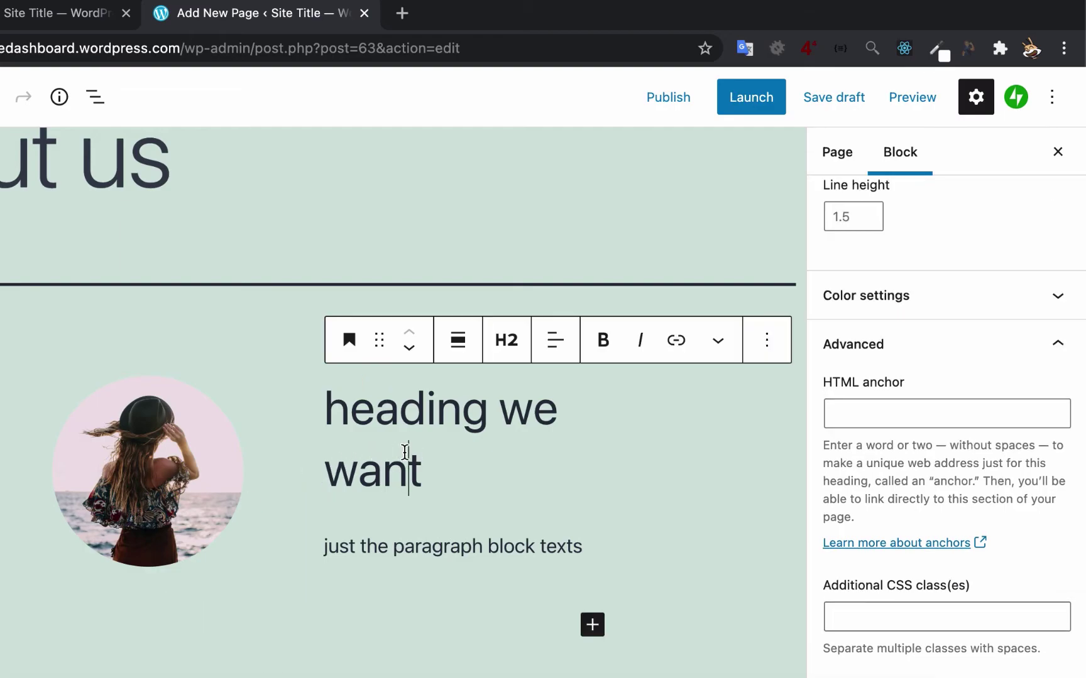
left_click(145, 436)
left_click(95, 96)
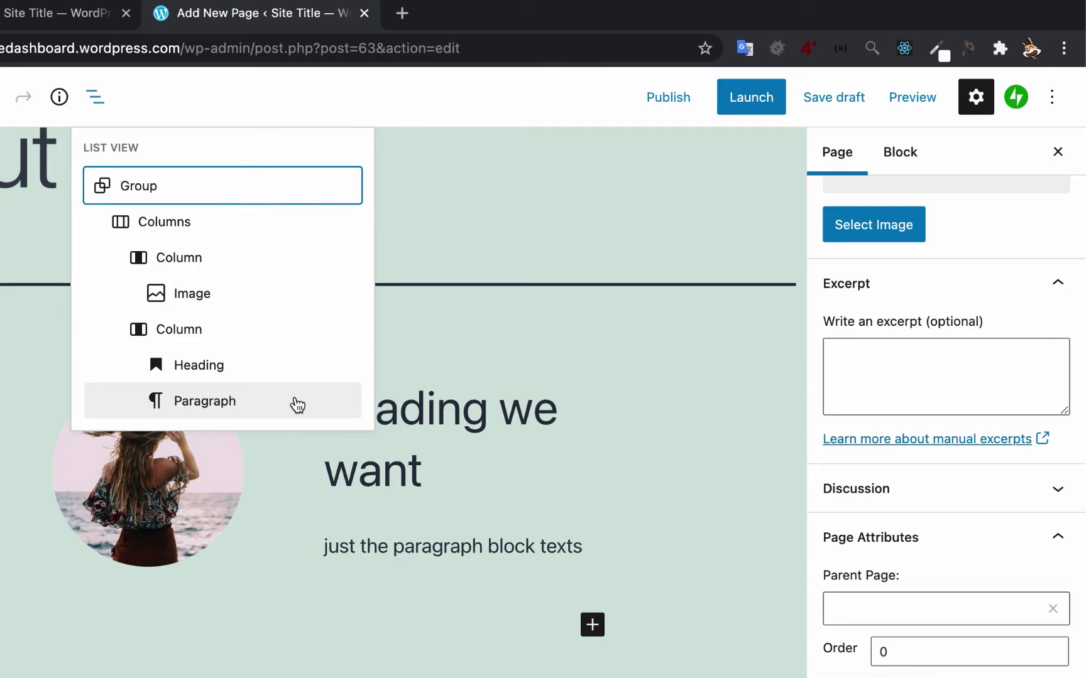
Use Insert Before on the heading and turn the new block into a Group via a 'gro' search.
left_click(423, 420)
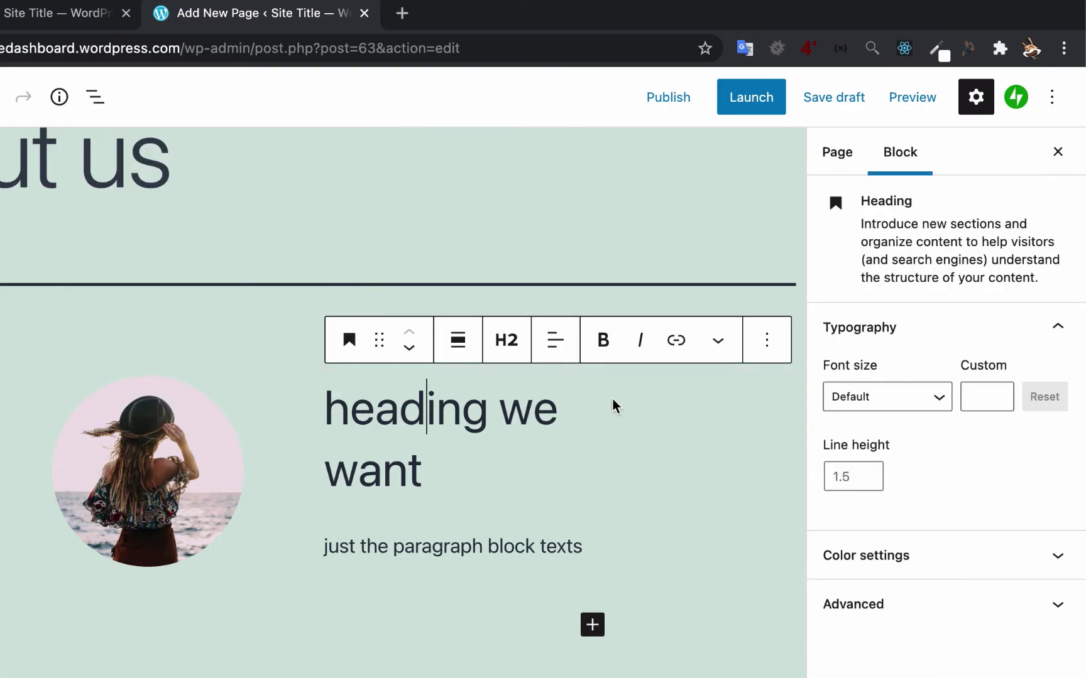
left_click(766, 340)
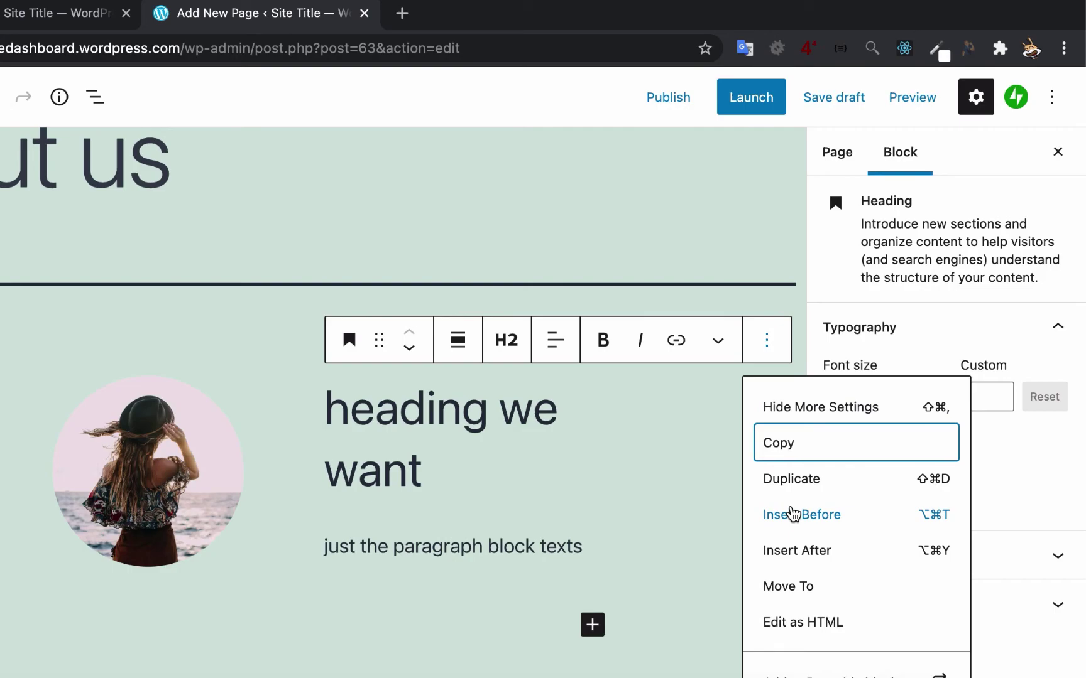
left_click(792, 514)
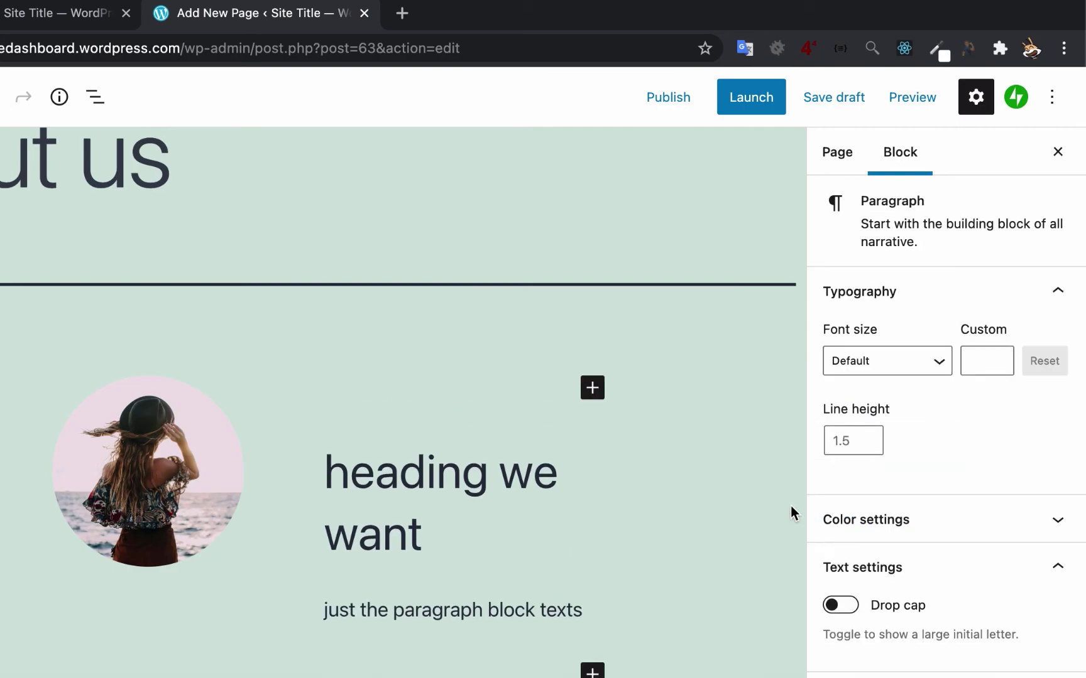
left_click(592, 388)
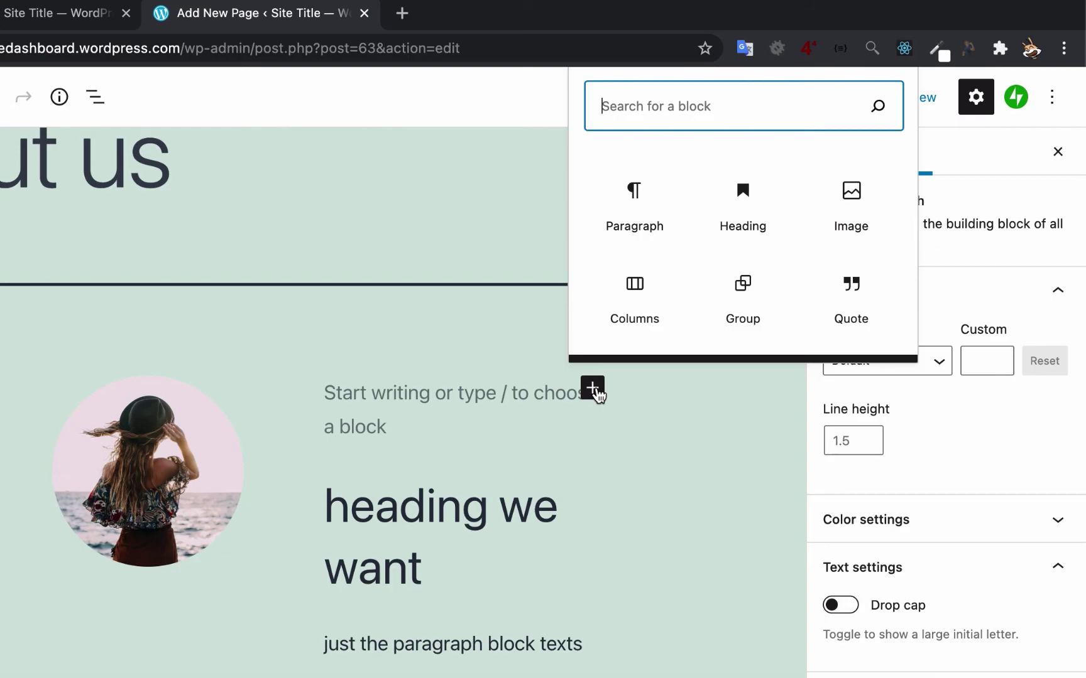
type("gro")
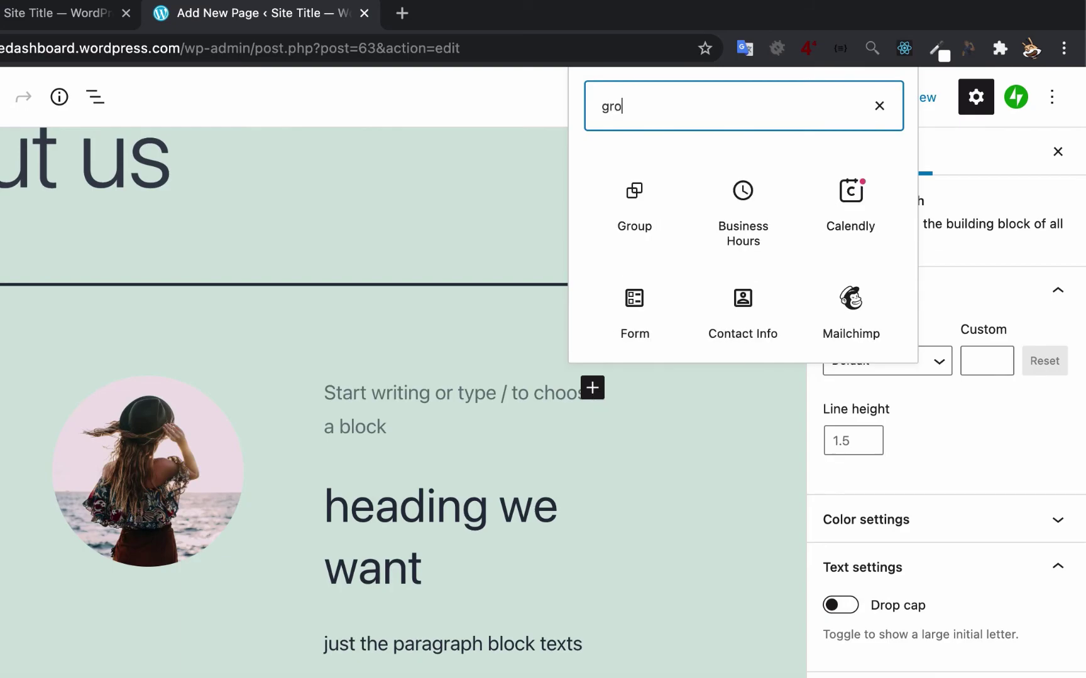
left_click(635, 207)
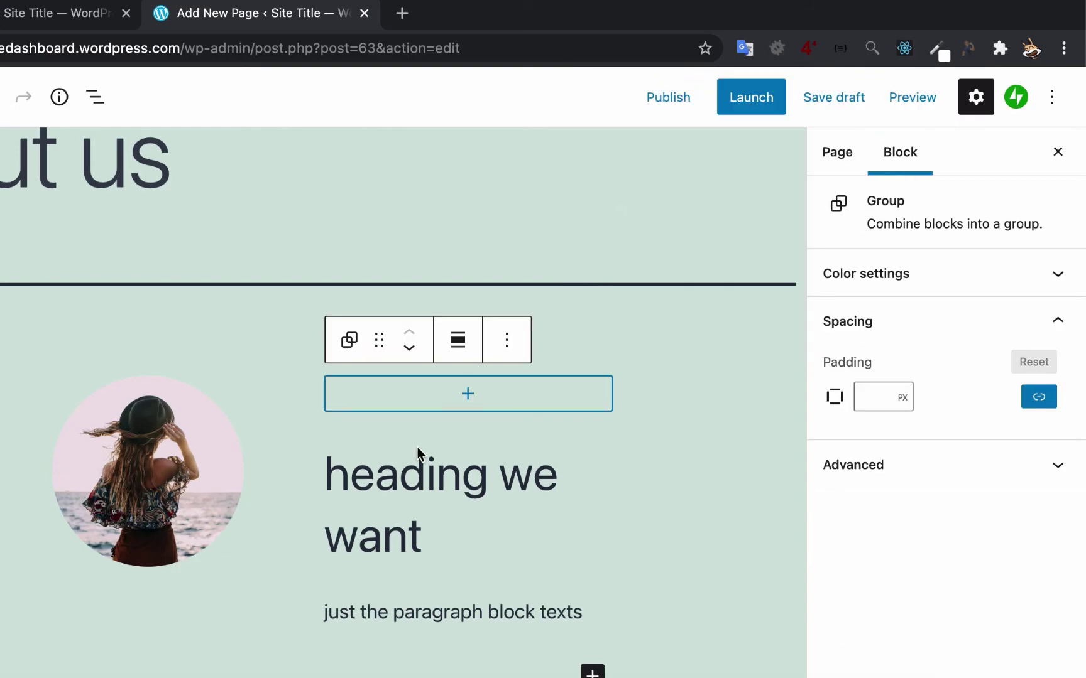
scroll(417, 447, "down", 1)
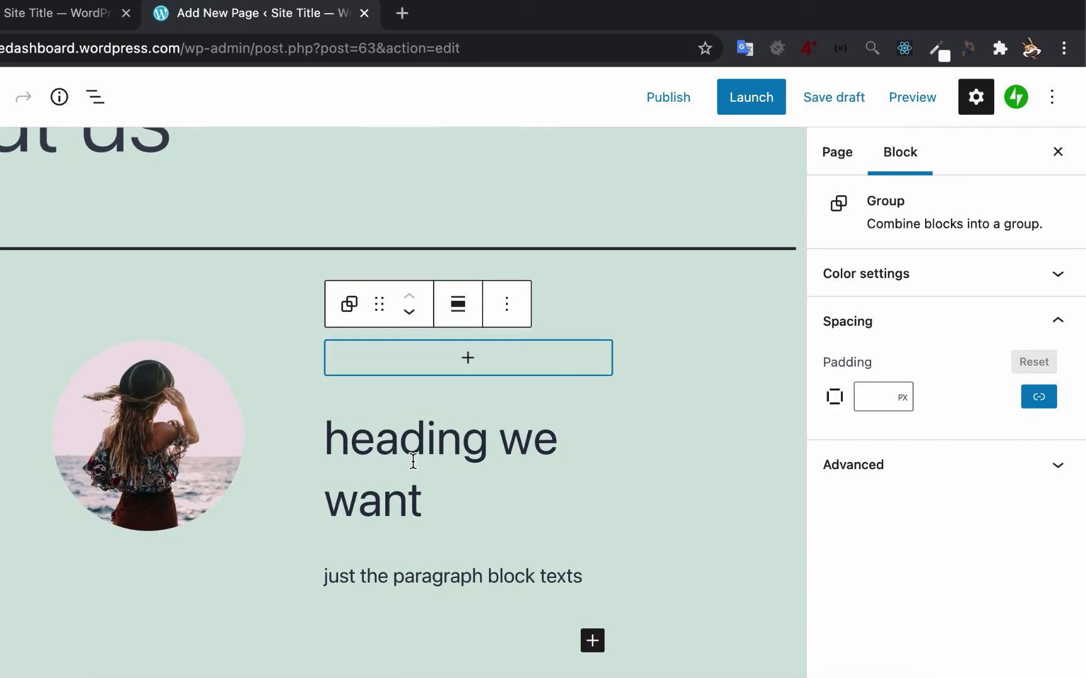
left_click(412, 461)
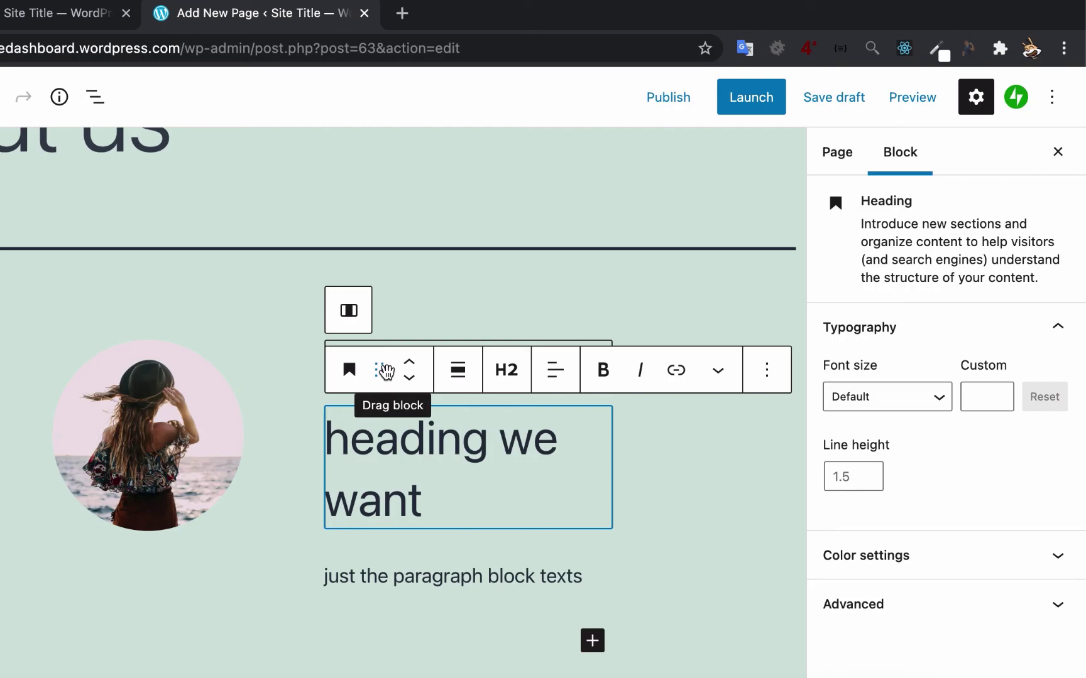
Drag the heading, then the paragraph, into the new Group and confirm the nesting in List View.
left_click_drag(384, 371, 394, 359)
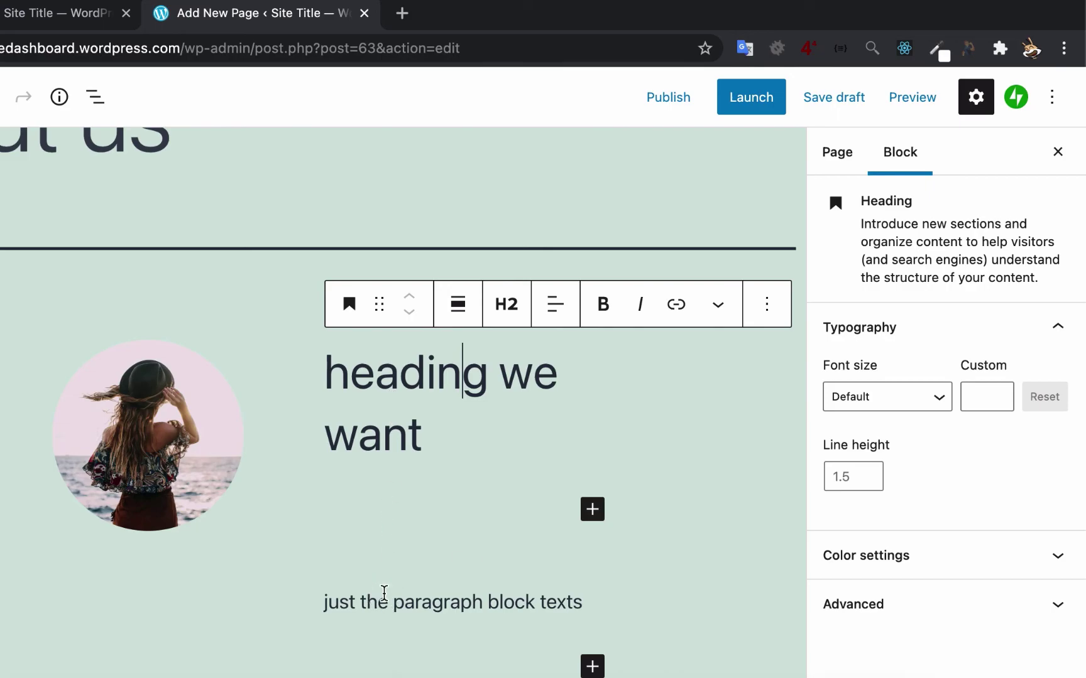
left_click(386, 596)
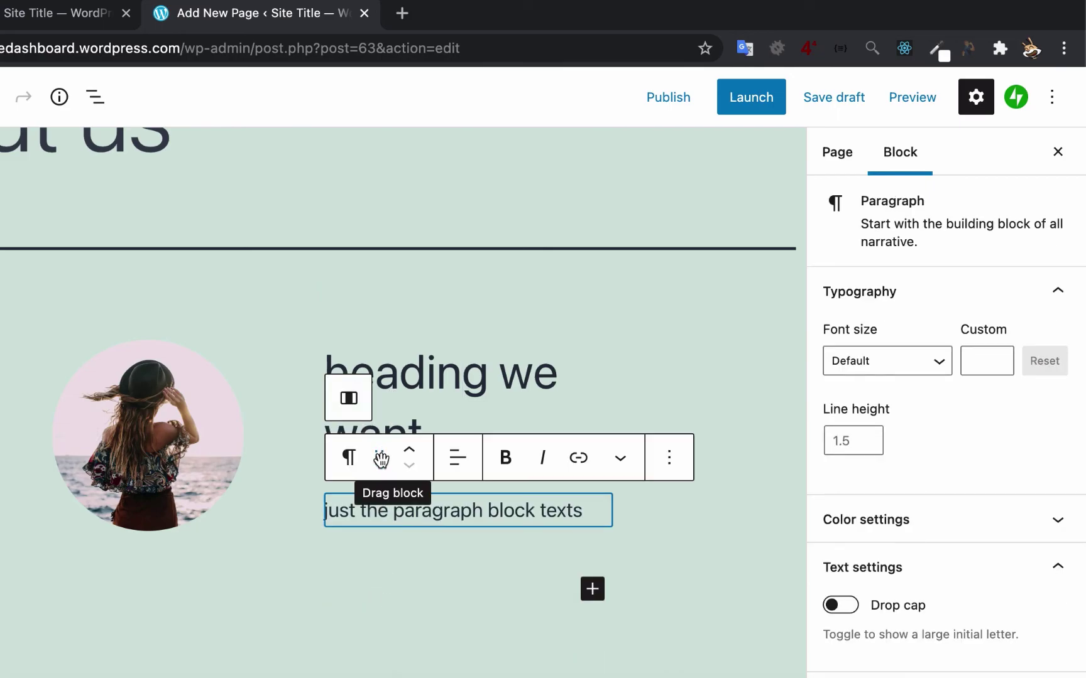
left_click_drag(381, 456, 376, 439)
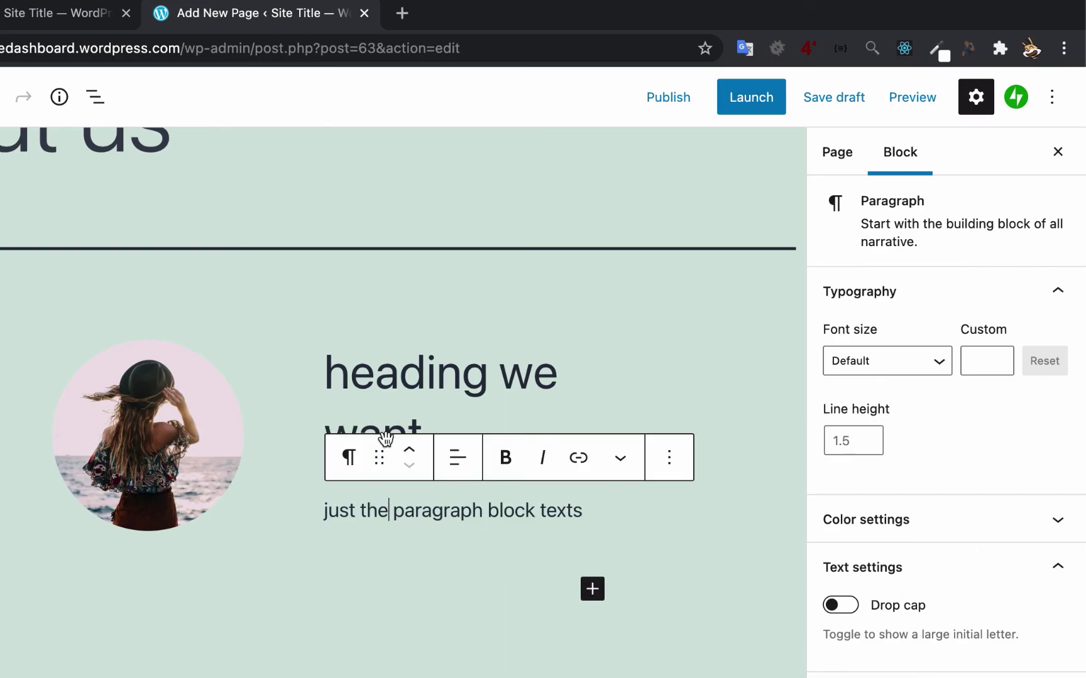
left_click(394, 391)
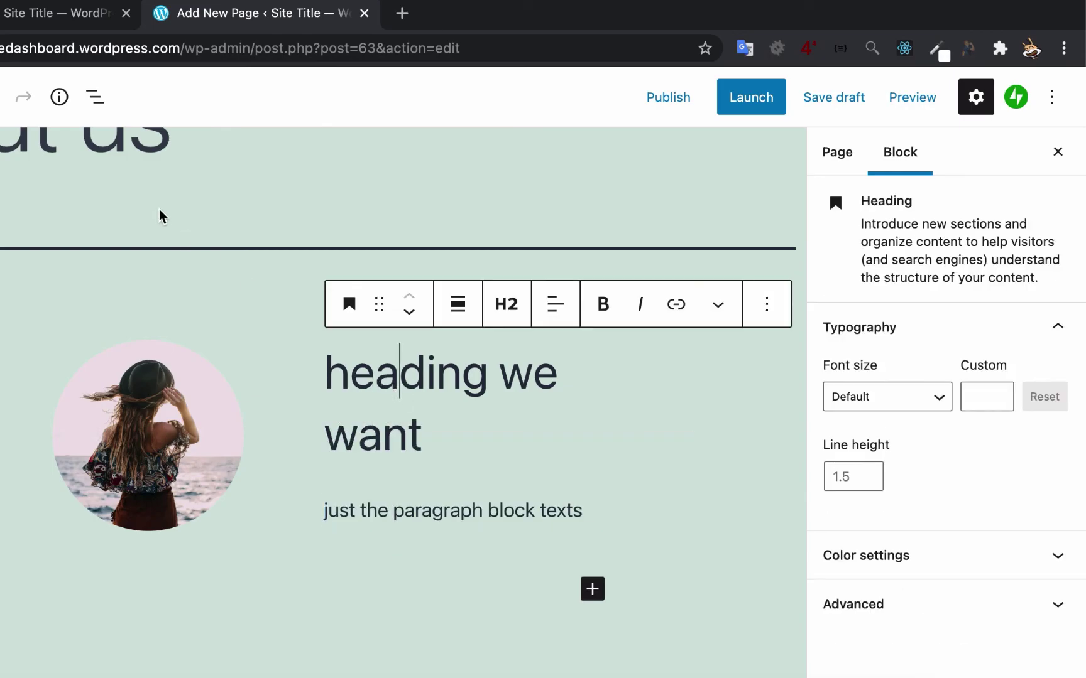
left_click(95, 97)
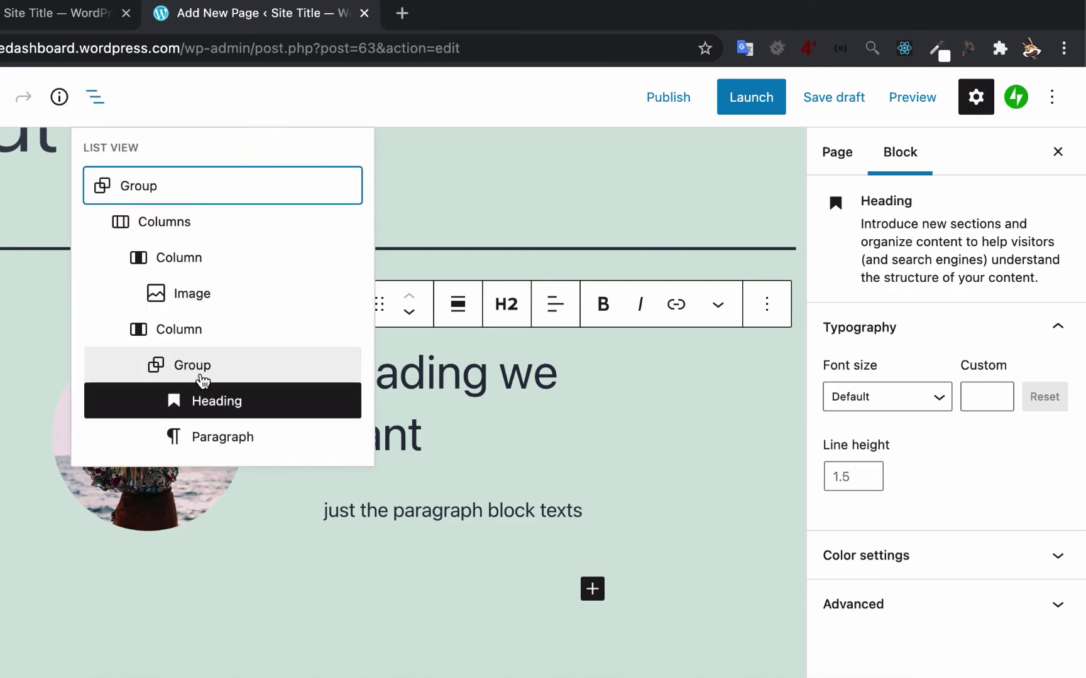
Select the group holding the heading and paragraph, then deselect it to review the result.
left_click(201, 377)
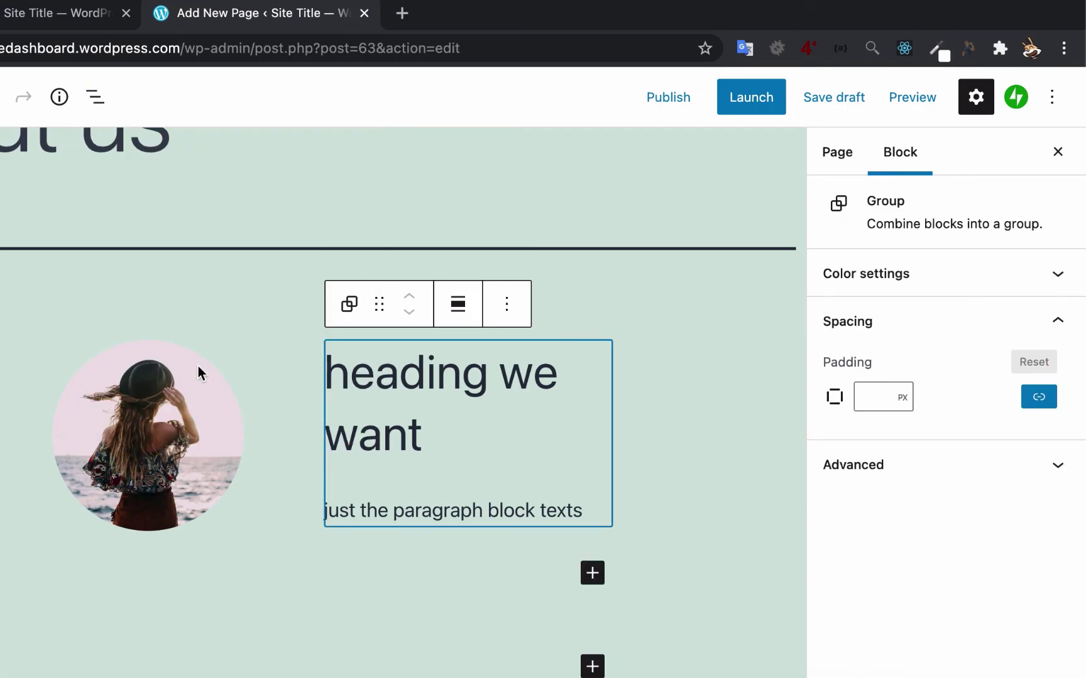
left_click(1, 478)
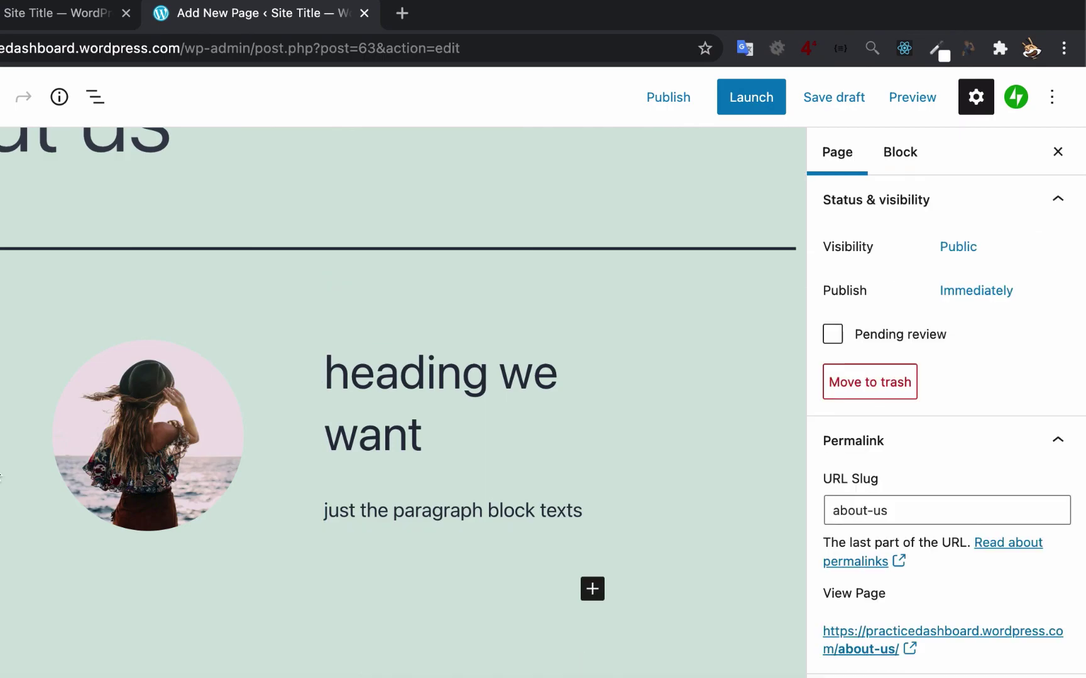